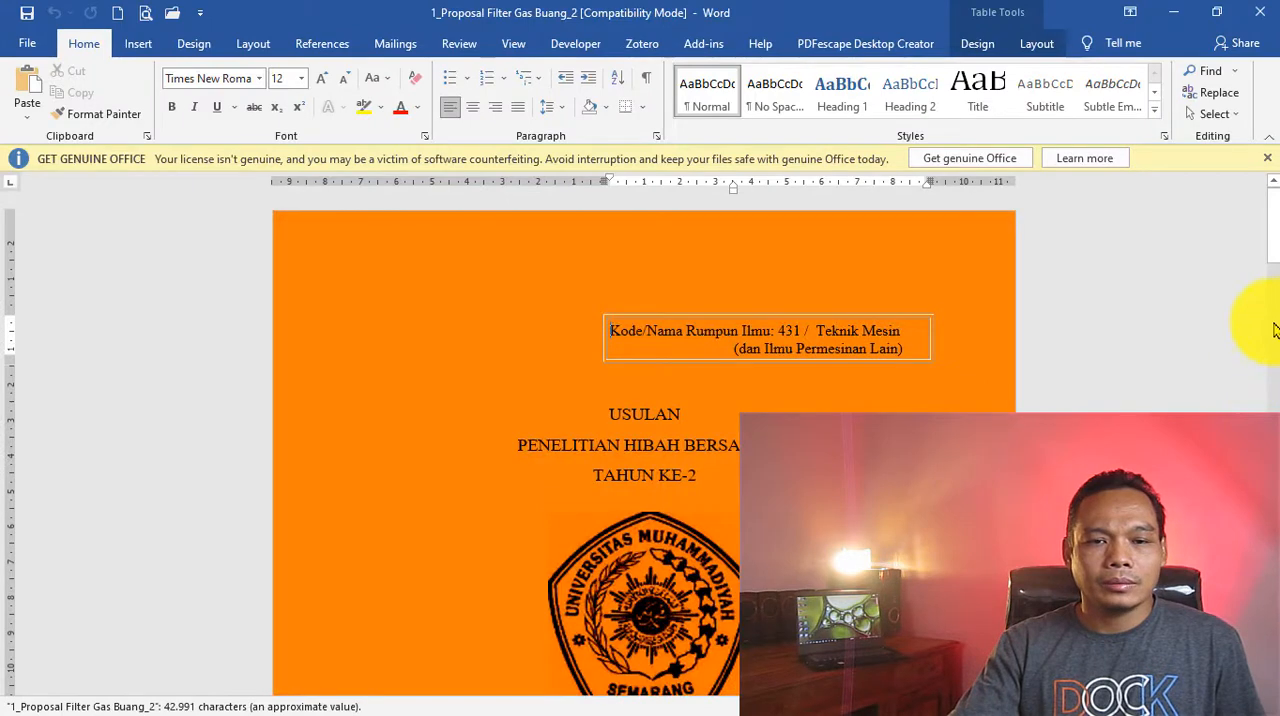
# - Dismiss the licence notice and look through the proposal's cover page and approval page
pyautogui.click(1266, 158)
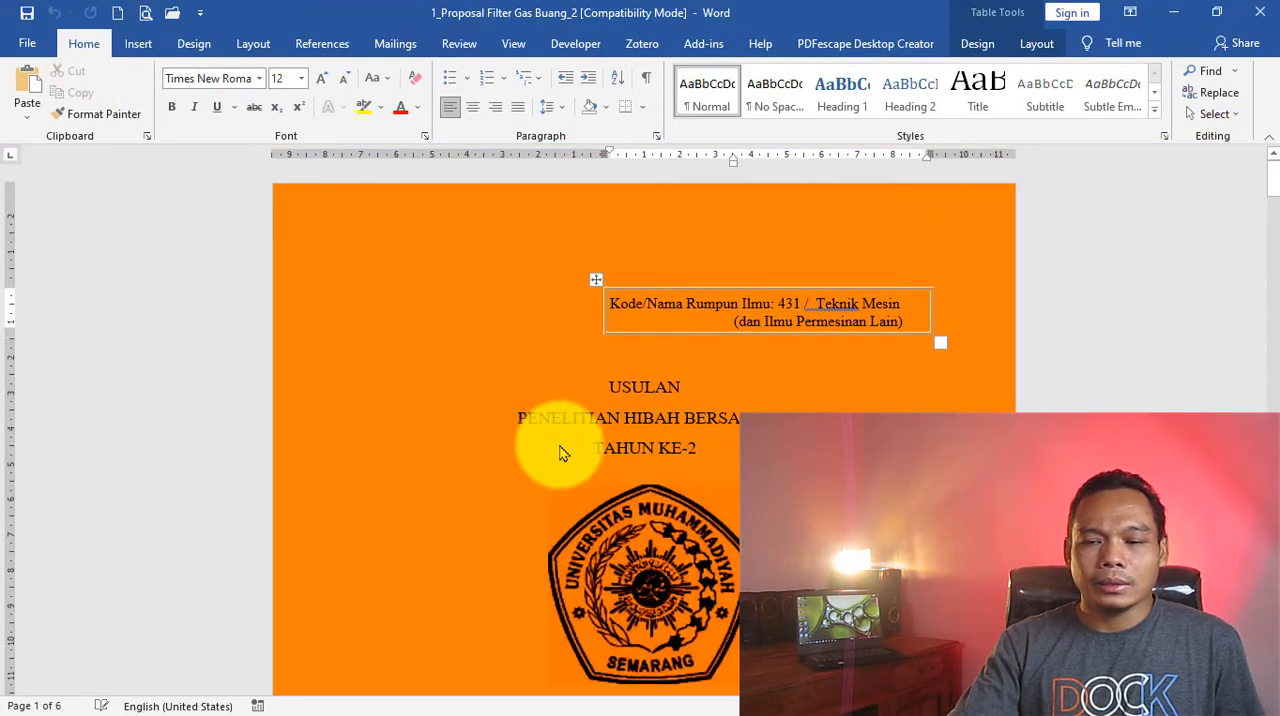
pyautogui.keyDown('ctrl'); pyautogui.scroll(4, 677, 451); pyautogui.keyUp('ctrl')
pyautogui.scroll(-5, 675, 458)
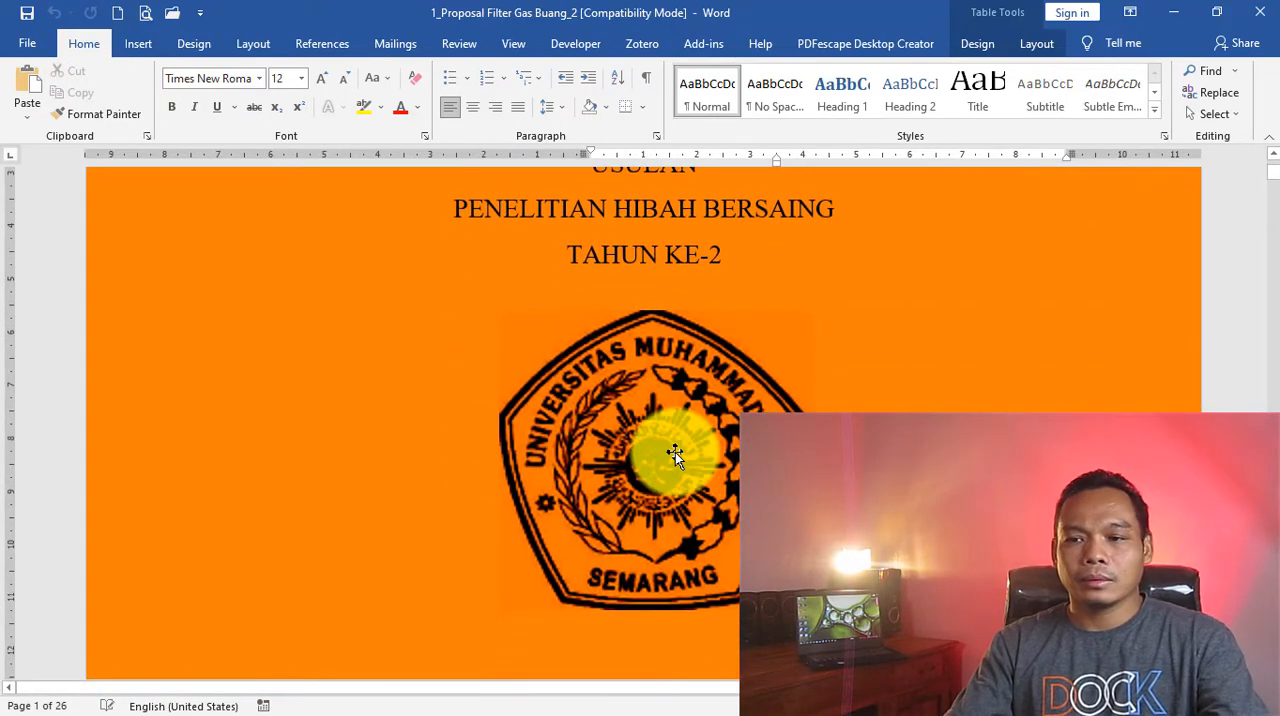
pyautogui.scroll(-3, 675, 455)
pyautogui.scroll(-3, 675, 456)
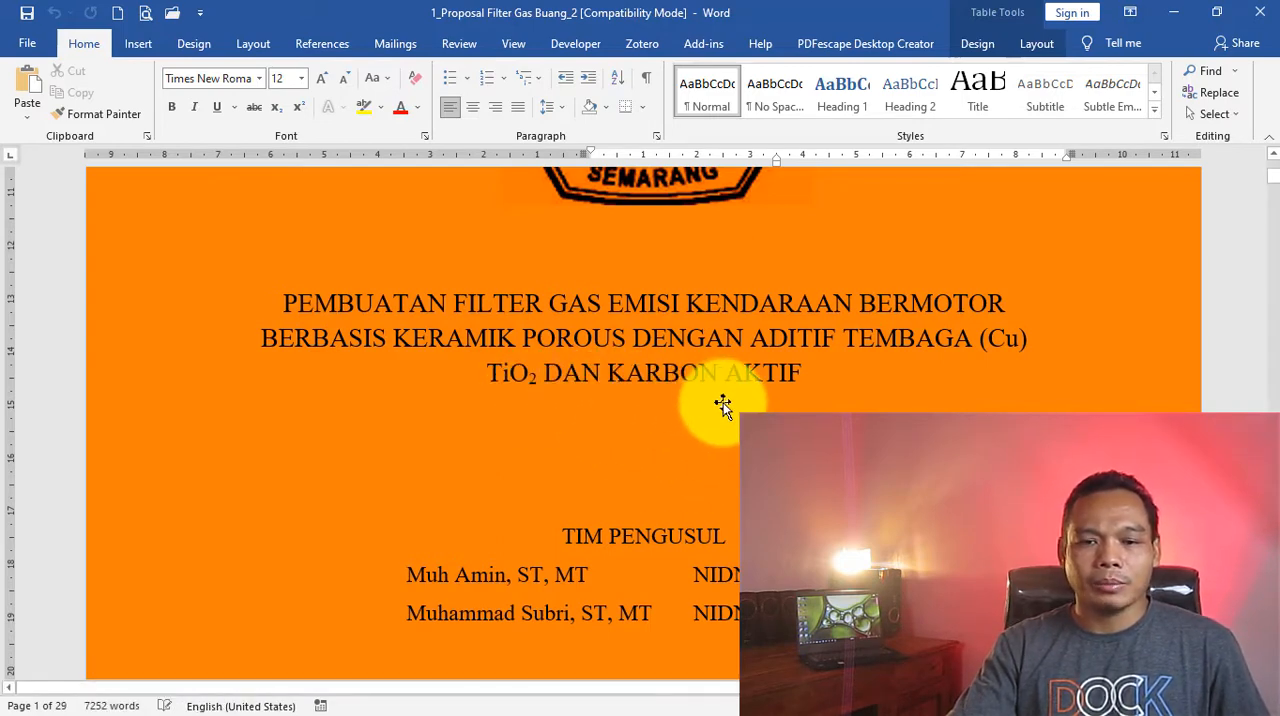
pyautogui.scroll(-2, 737, 430)
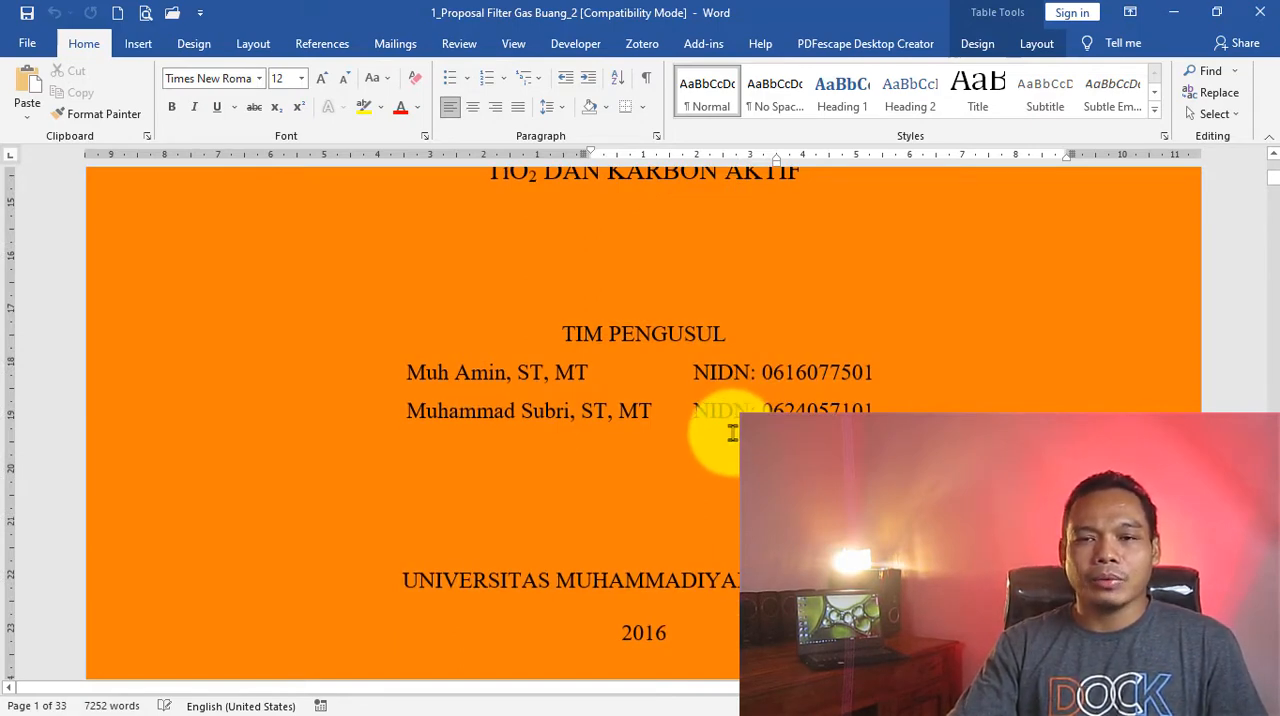
pyautogui.scroll(-3, 732, 432)
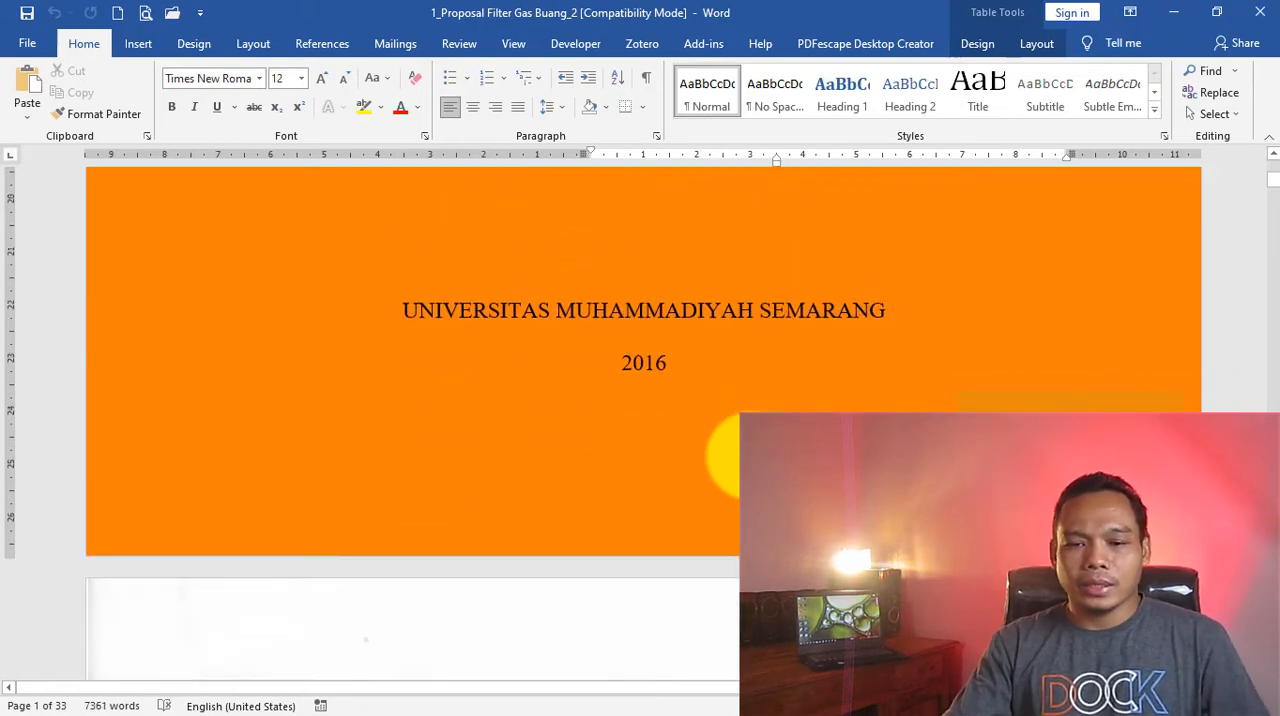
pyautogui.scroll(-8, 745, 455)
pyautogui.scroll(-8, 737, 451)
pyautogui.scroll(5, 737, 451)
pyautogui.scroll(-4, 737, 451)
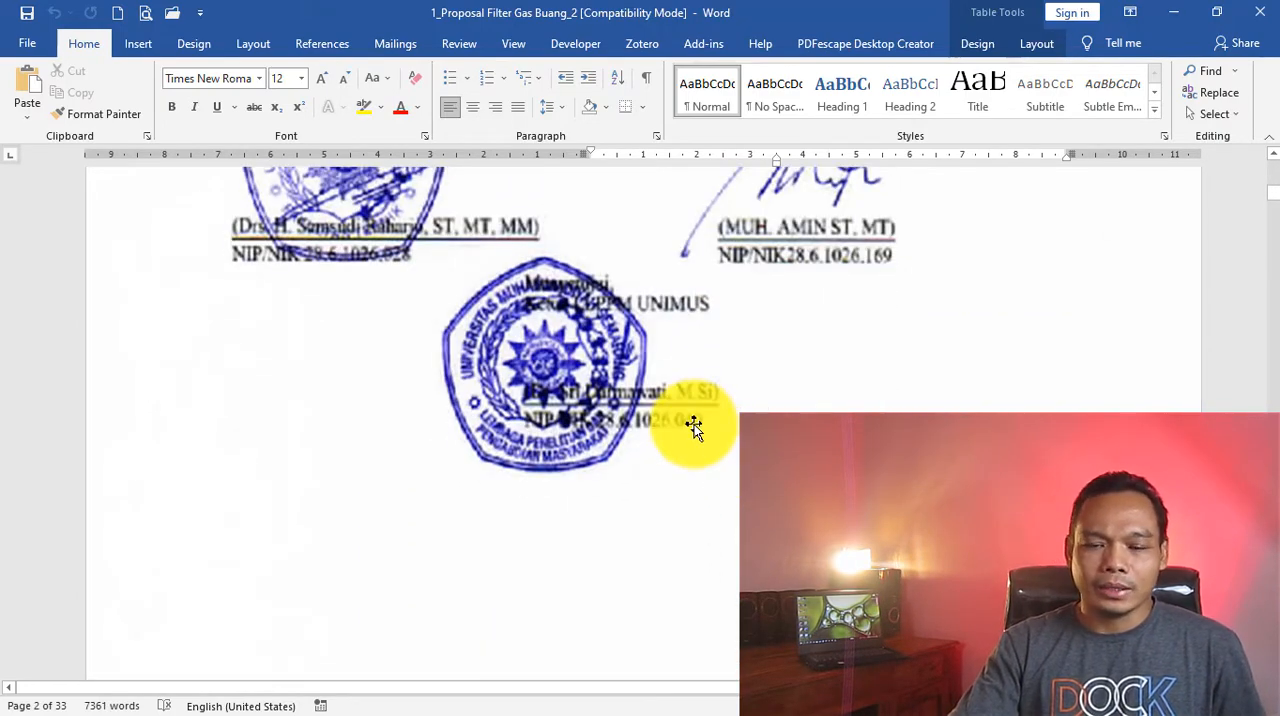
# - Review the proposal's table of contents from the preliminary pages and chapters through the appendices and statement letter
pyautogui.scroll(-6, 731, 426)
pyautogui.scroll(-12, 731, 426)
pyautogui.scroll(-15, 724, 425)
pyautogui.scroll(-3, 724, 425)
pyautogui.scroll(15, 722, 422)
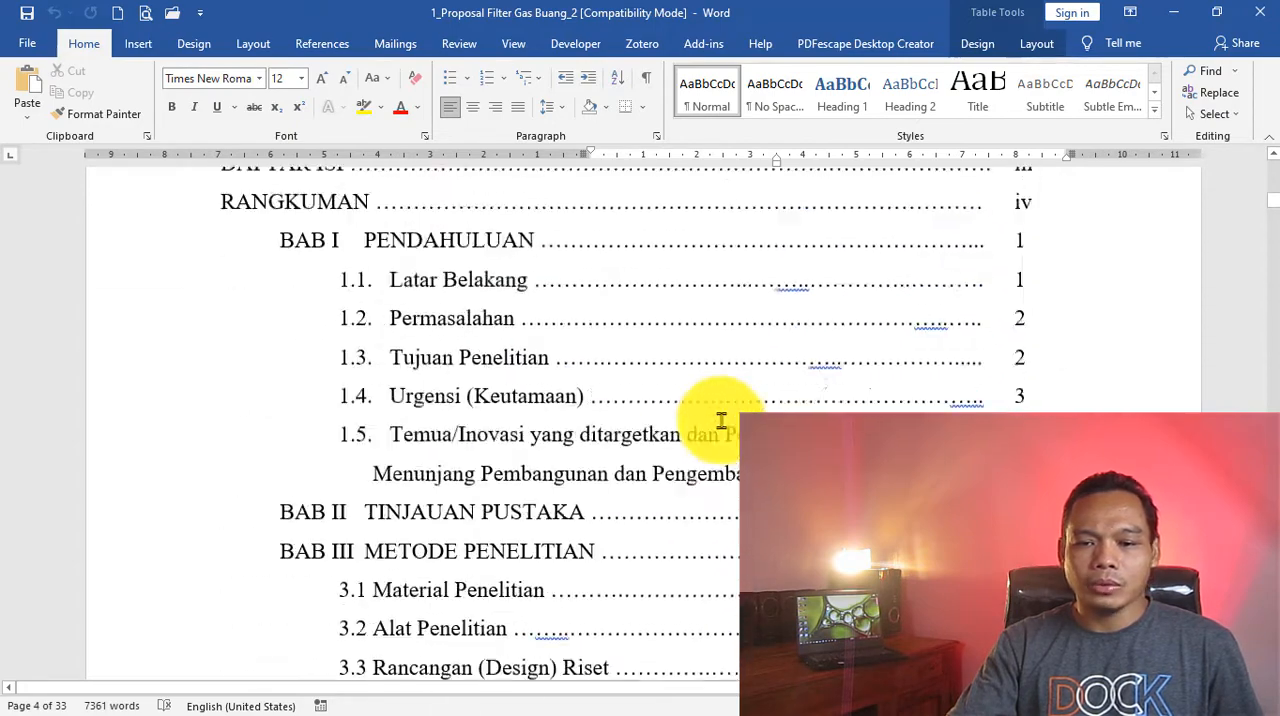
pyautogui.scroll(8, 721, 420)
pyautogui.scroll(-5, 721, 420)
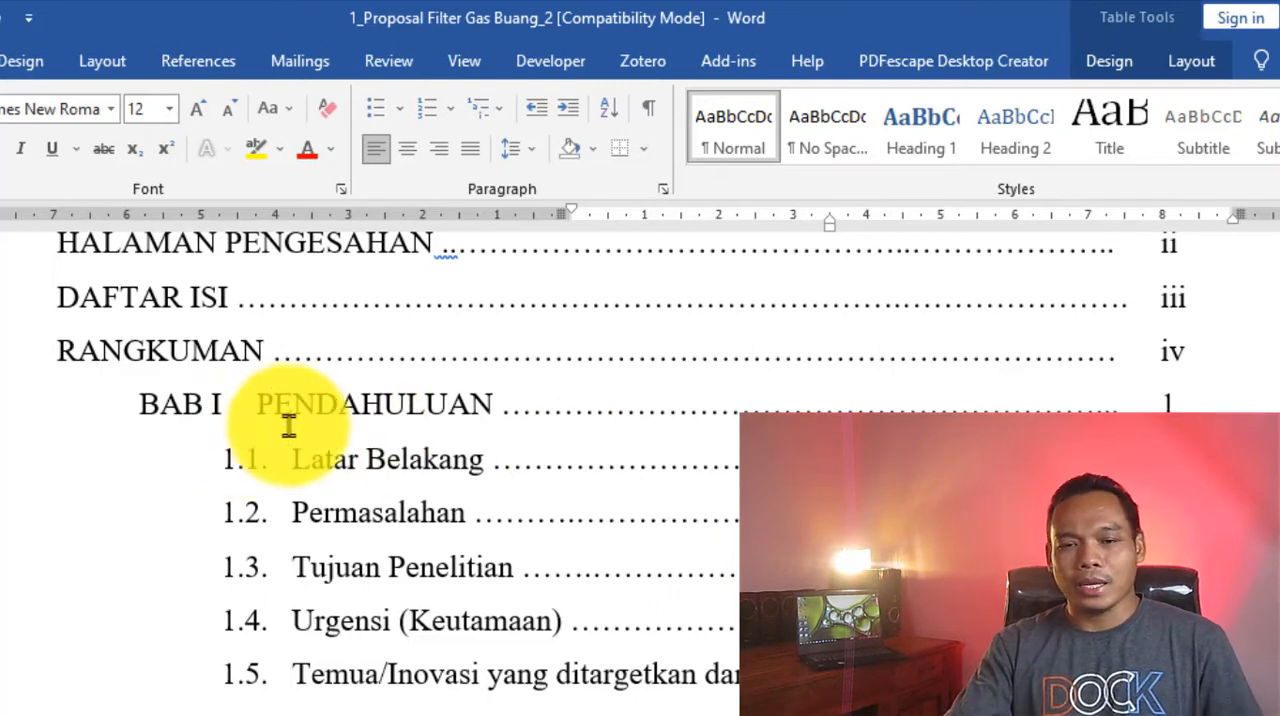
pyautogui.scroll(-2, 390, 437)
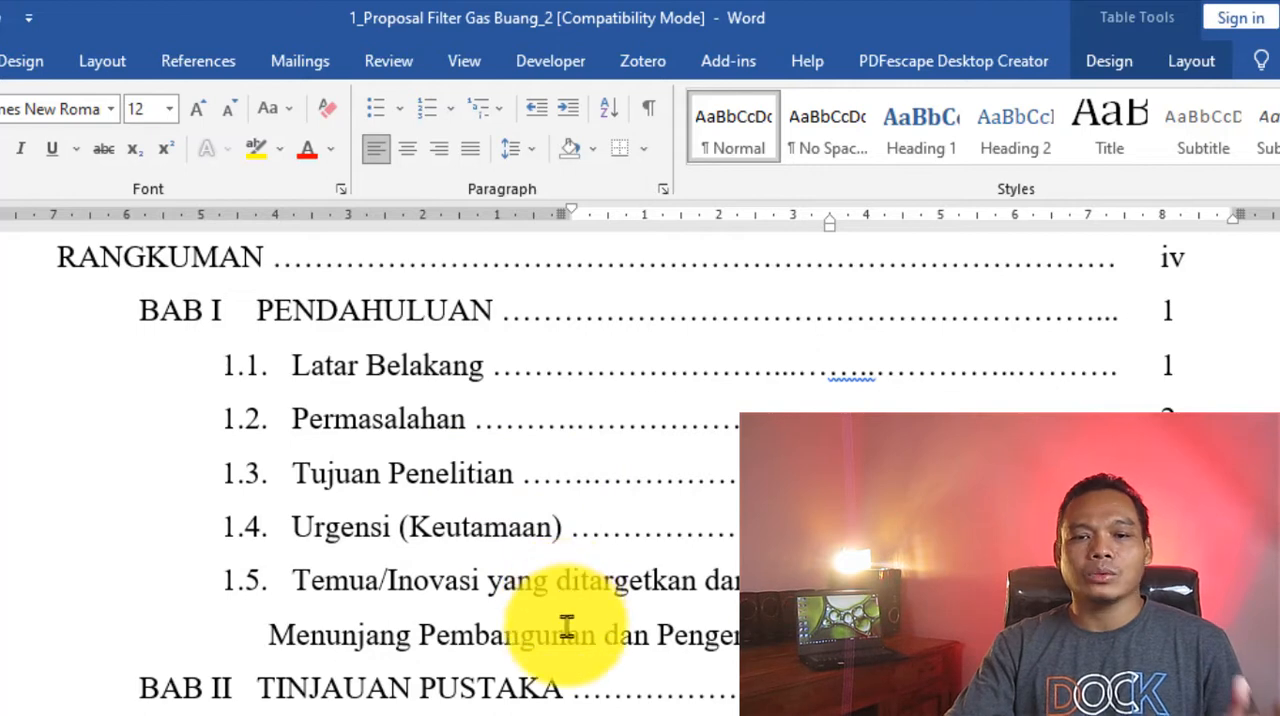
pyautogui.scroll(-1, 732, 628)
pyautogui.scroll(-1, 705, 615)
pyautogui.scroll(1, 700, 605)
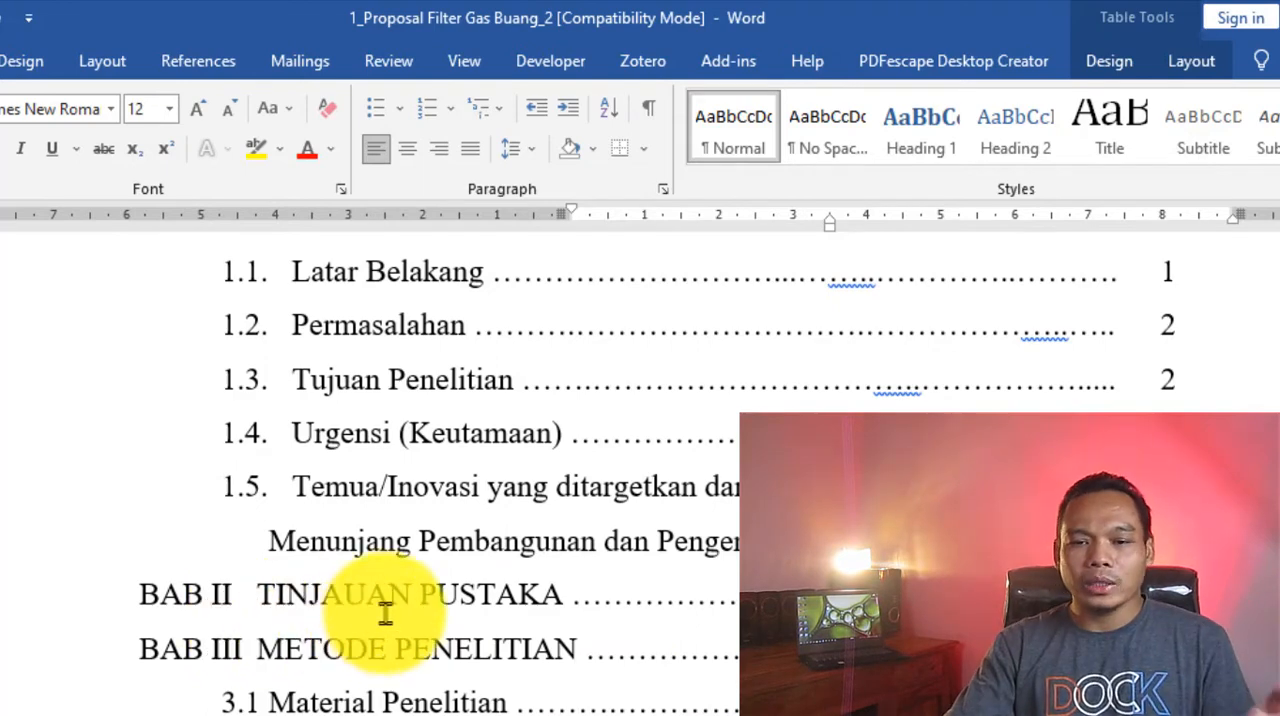
pyautogui.scroll(-3, 582, 612)
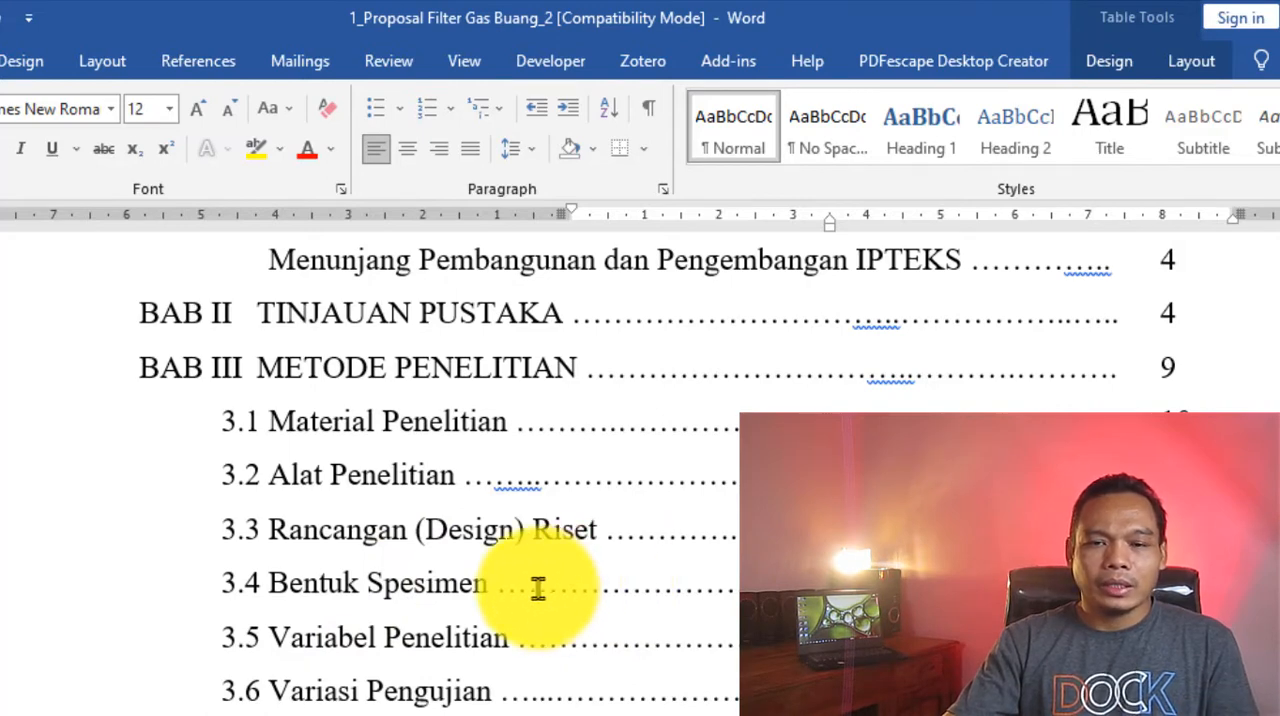
pyautogui.scroll(-3, 508, 650)
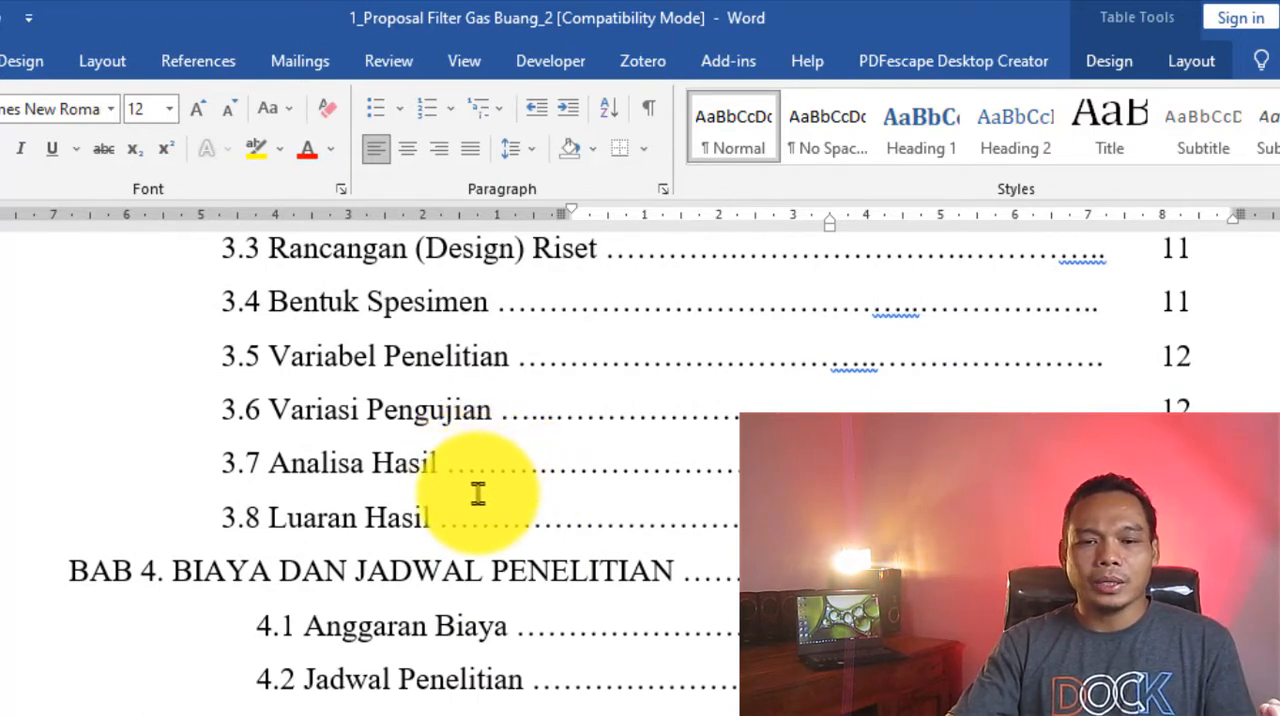
pyautogui.scroll(5, 478, 492)
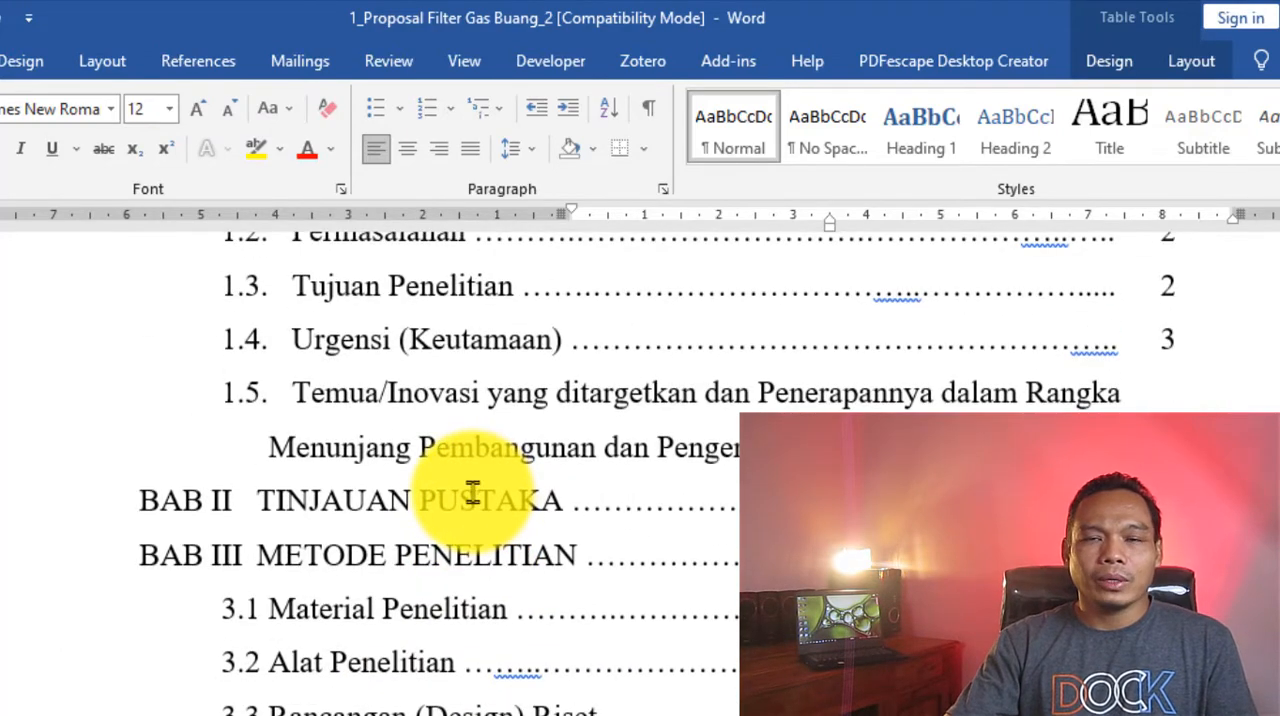
pyautogui.scroll(-6, 472, 492)
pyautogui.scroll(-3, 472, 495)
pyautogui.scroll(2, 495, 494)
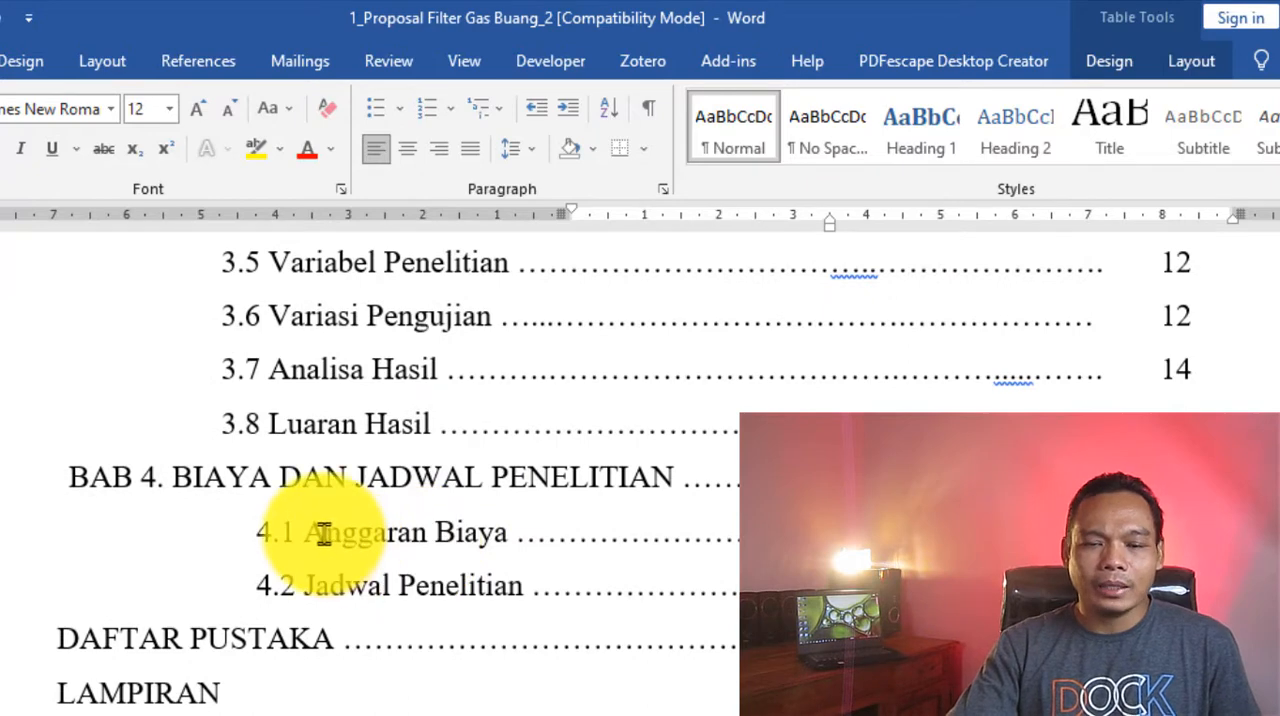
pyautogui.scroll(-2, 549, 528)
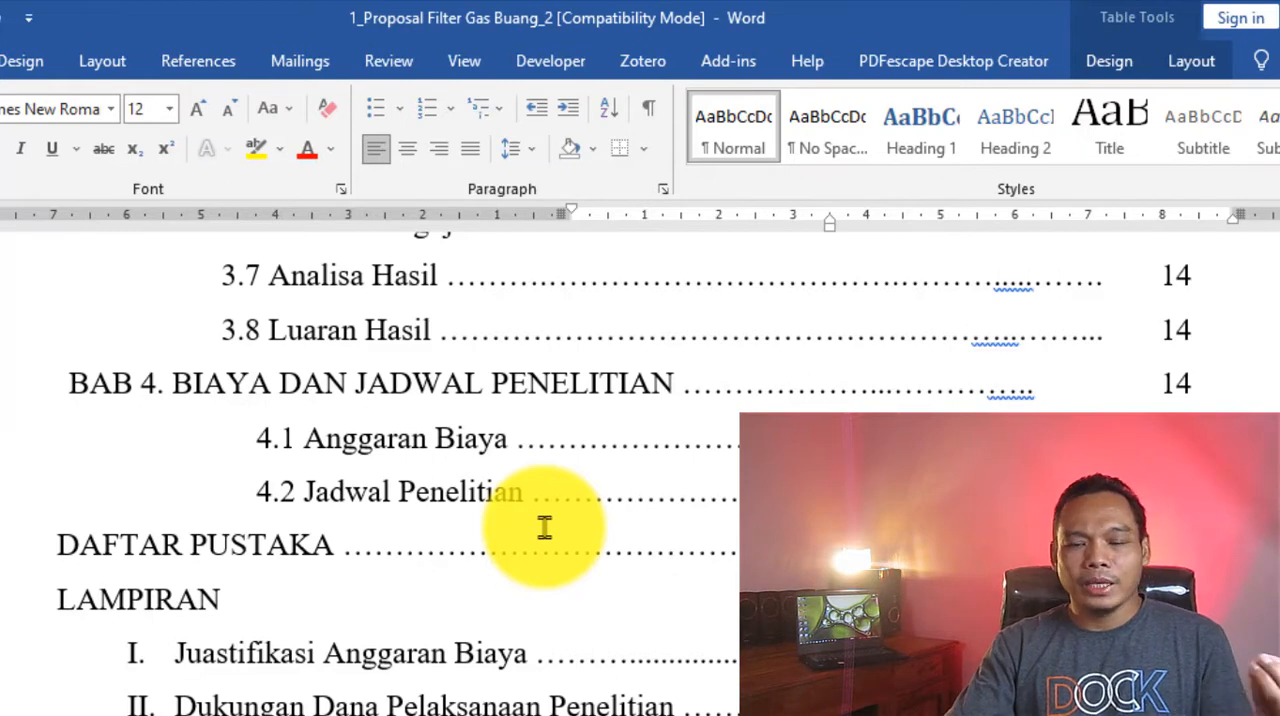
pyautogui.scroll(-2, 544, 528)
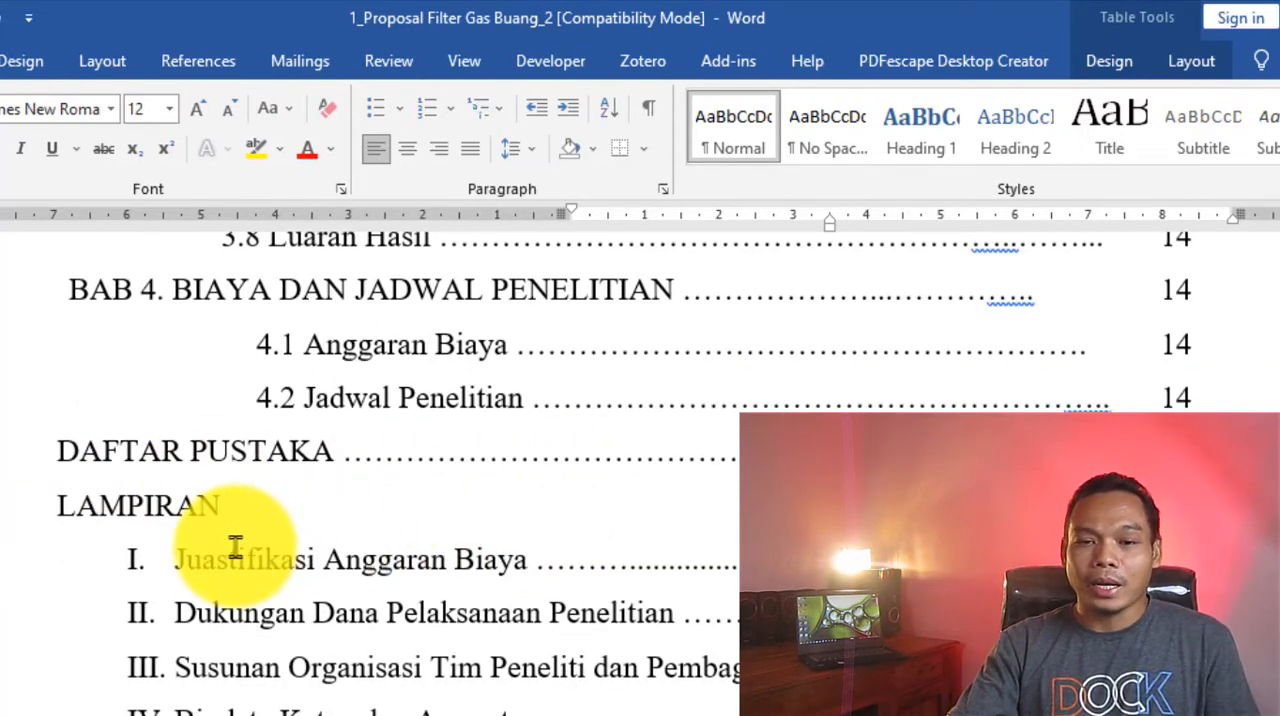
pyautogui.scroll(-15, 340, 588)
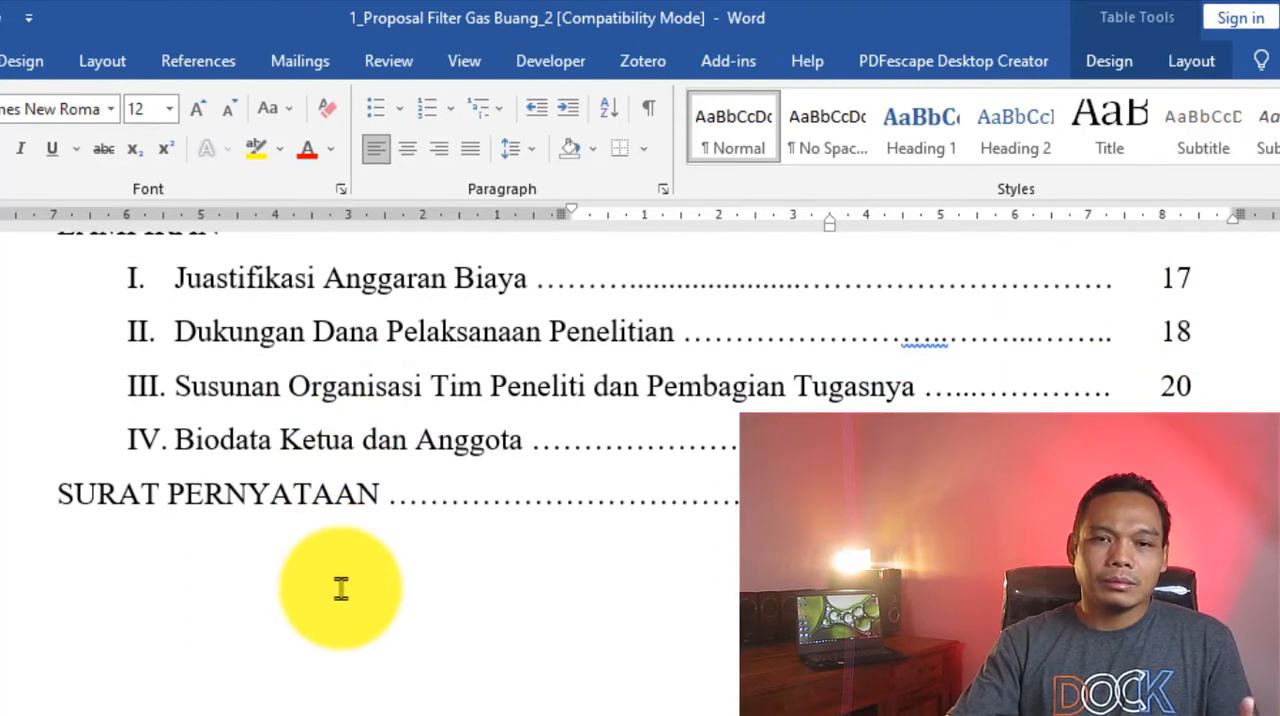
# - Read the RANGKUMAN summary down to its keyword line
pyautogui.scroll(-9, 340, 588)
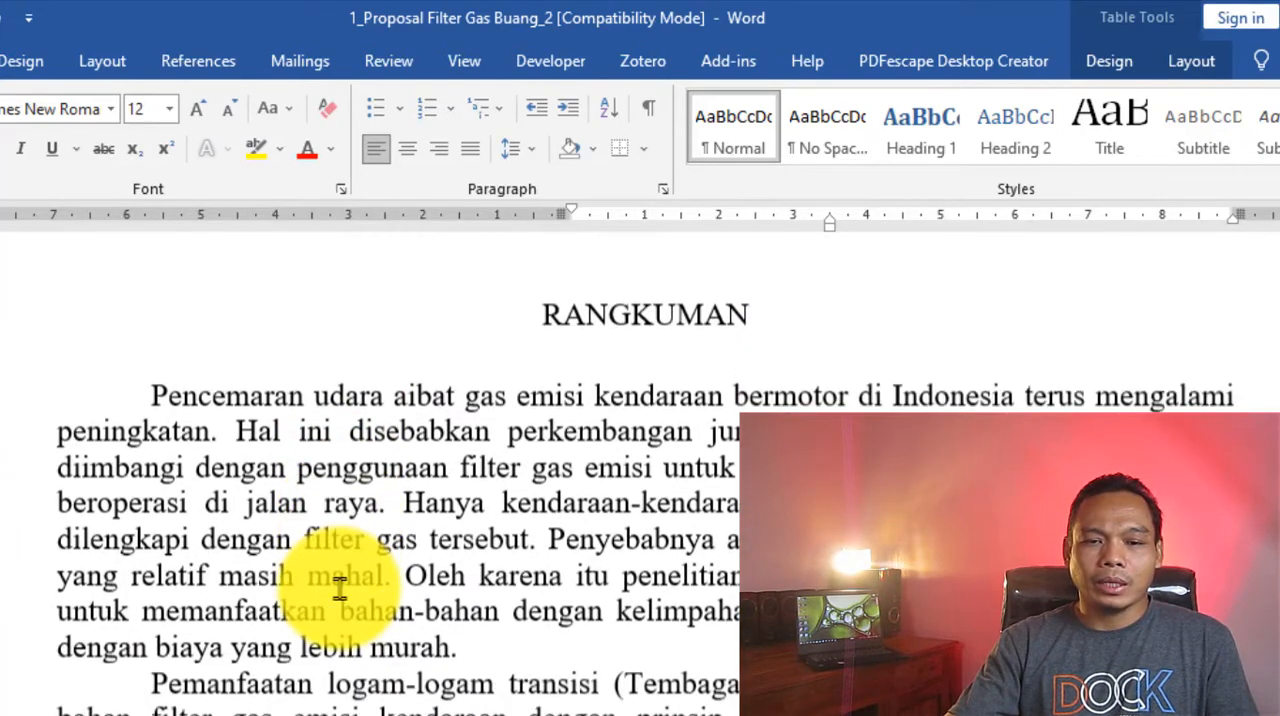
pyautogui.scroll(-6, 340, 588)
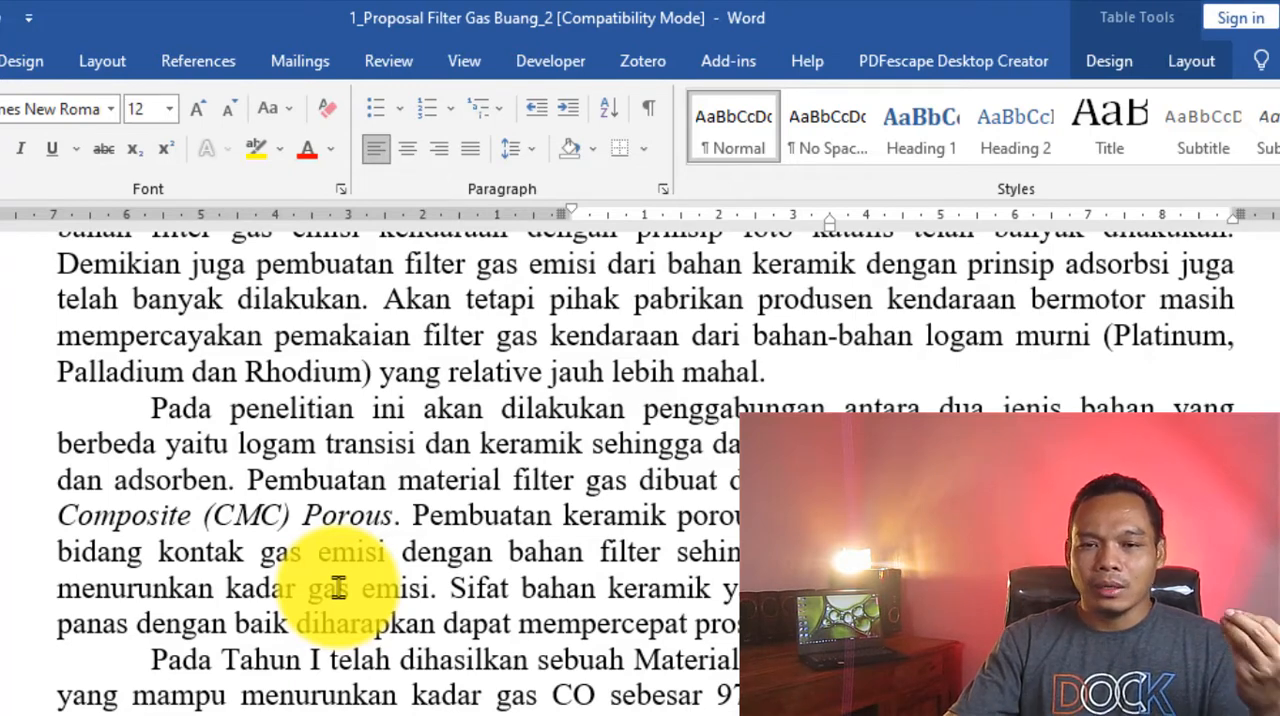
pyautogui.scroll(-3, 338, 588)
pyautogui.scroll(-6, 338, 588)
pyautogui.scroll(-4, 338, 588)
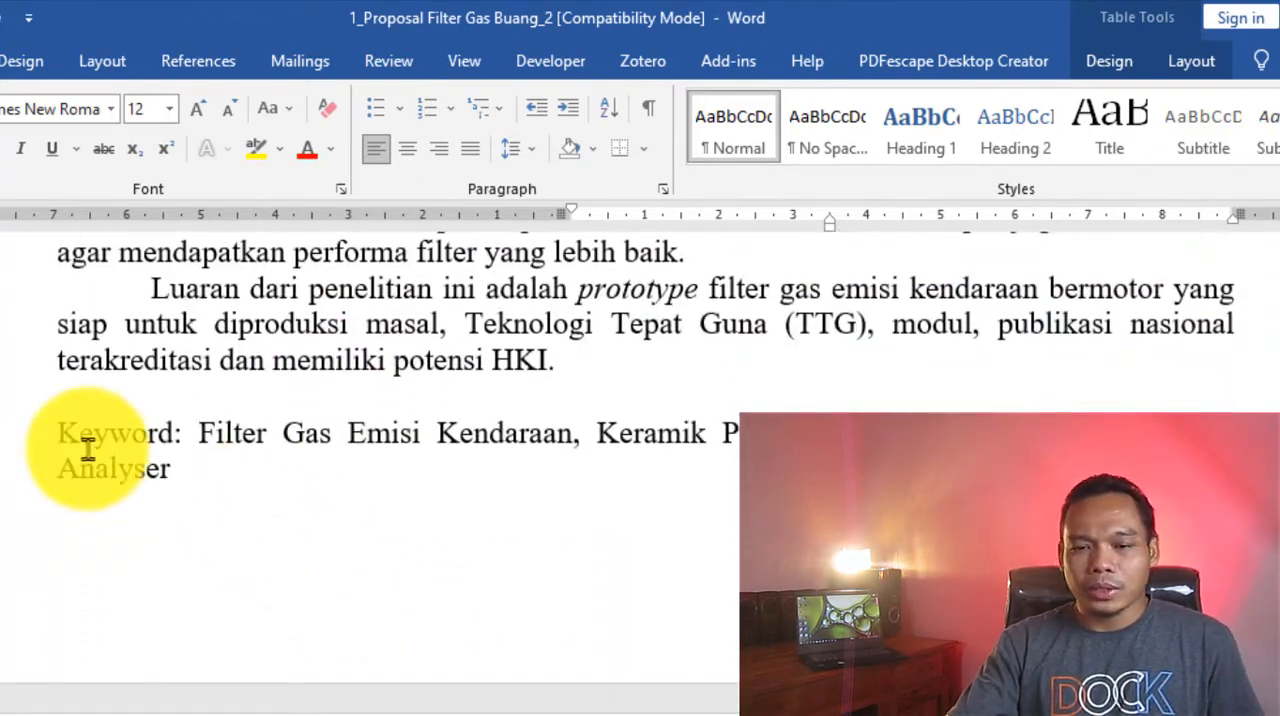
# - Examine the bold, manually typed author-year citations in the first paragraph of section 1.1 Latar belakang
pyautogui.scroll(-5, 145, 512)
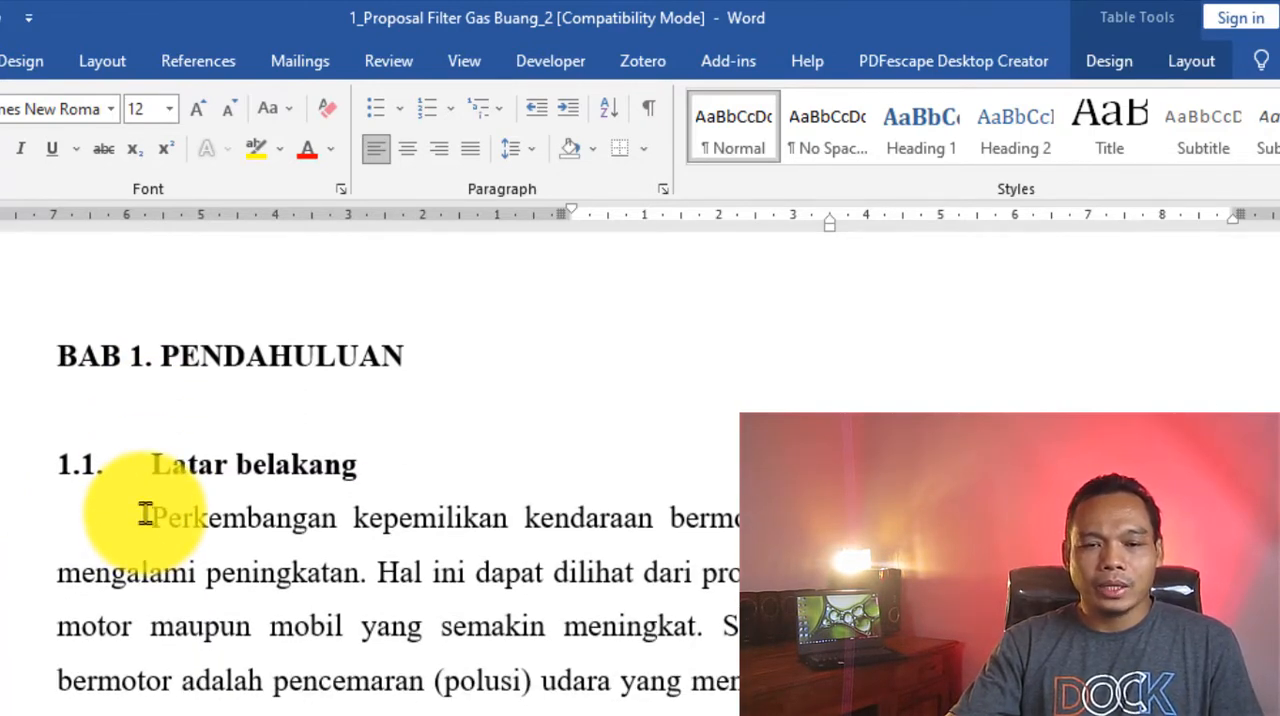
pyautogui.scroll(-4, 145, 512)
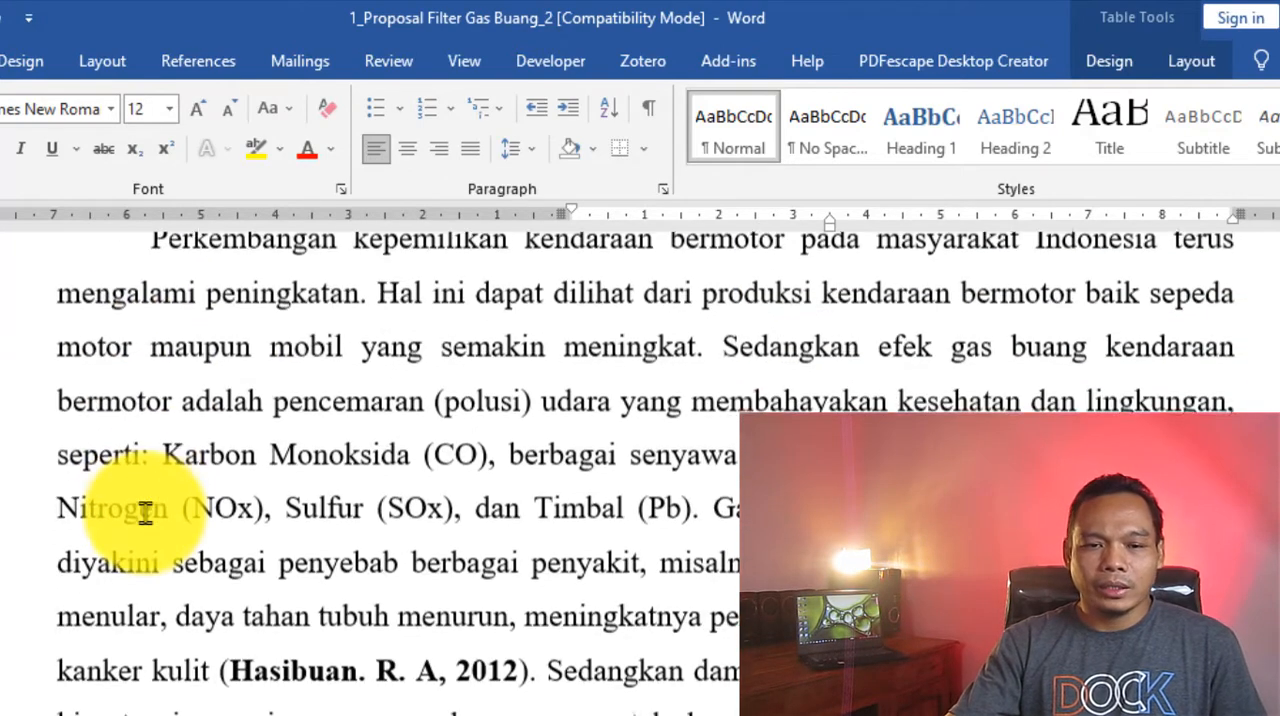
pyautogui.scroll(3, 145, 512)
pyautogui.scroll(-6, 108, 515)
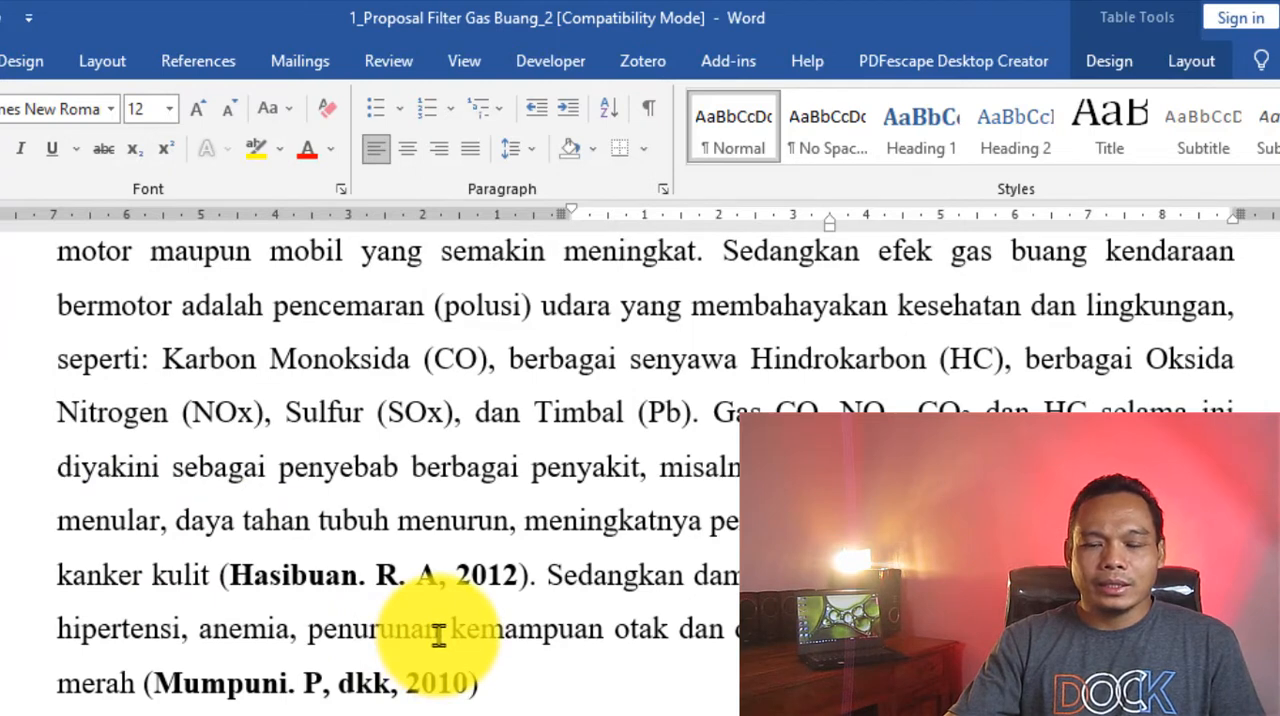
pyautogui.moveTo(230, 575); pyautogui.dragTo(497, 574)
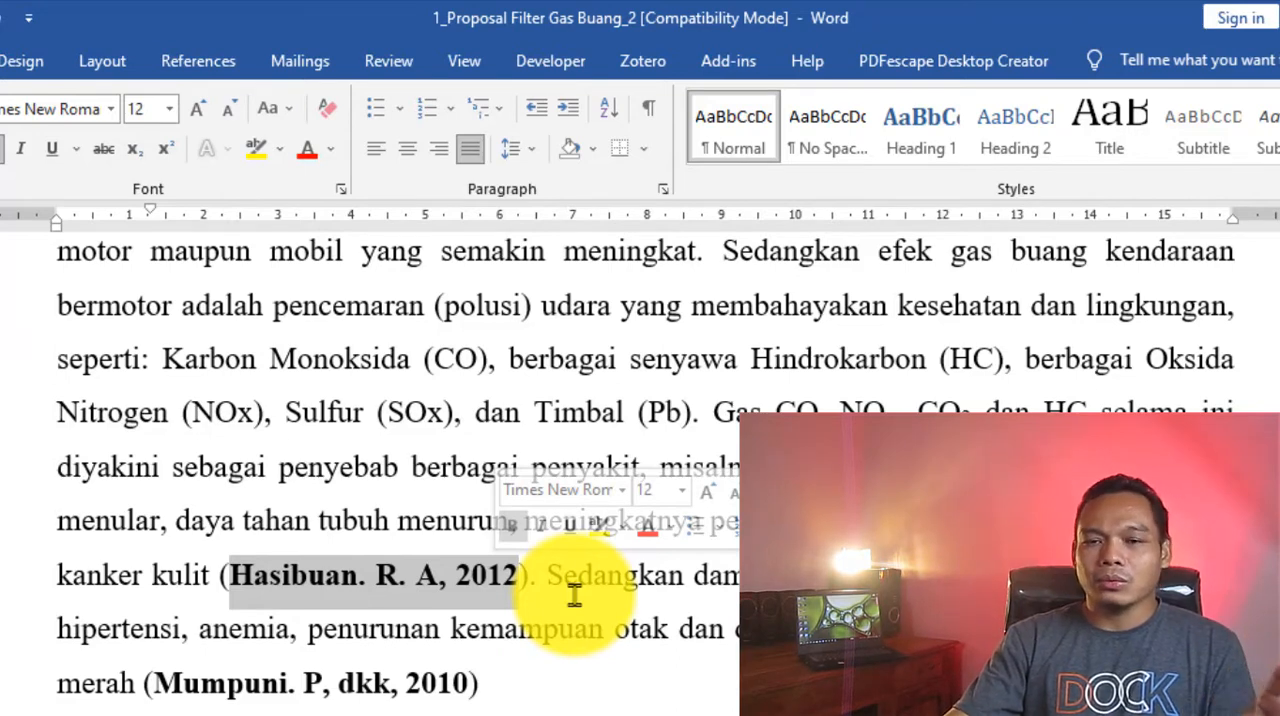
pyautogui.click(437, 686)
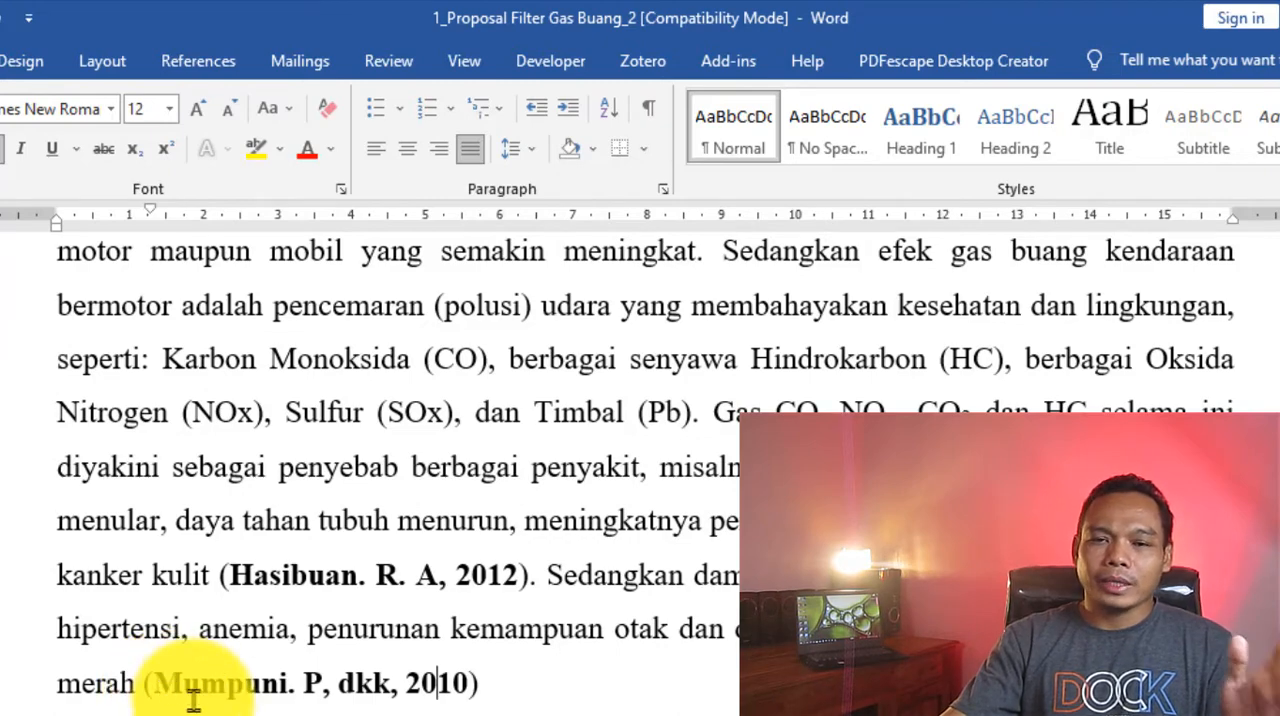
pyautogui.scroll(-3, 265, 573)
pyautogui.scroll(3, 257, 571)
pyautogui.moveTo(240, 575); pyautogui.dragTo(505, 578)
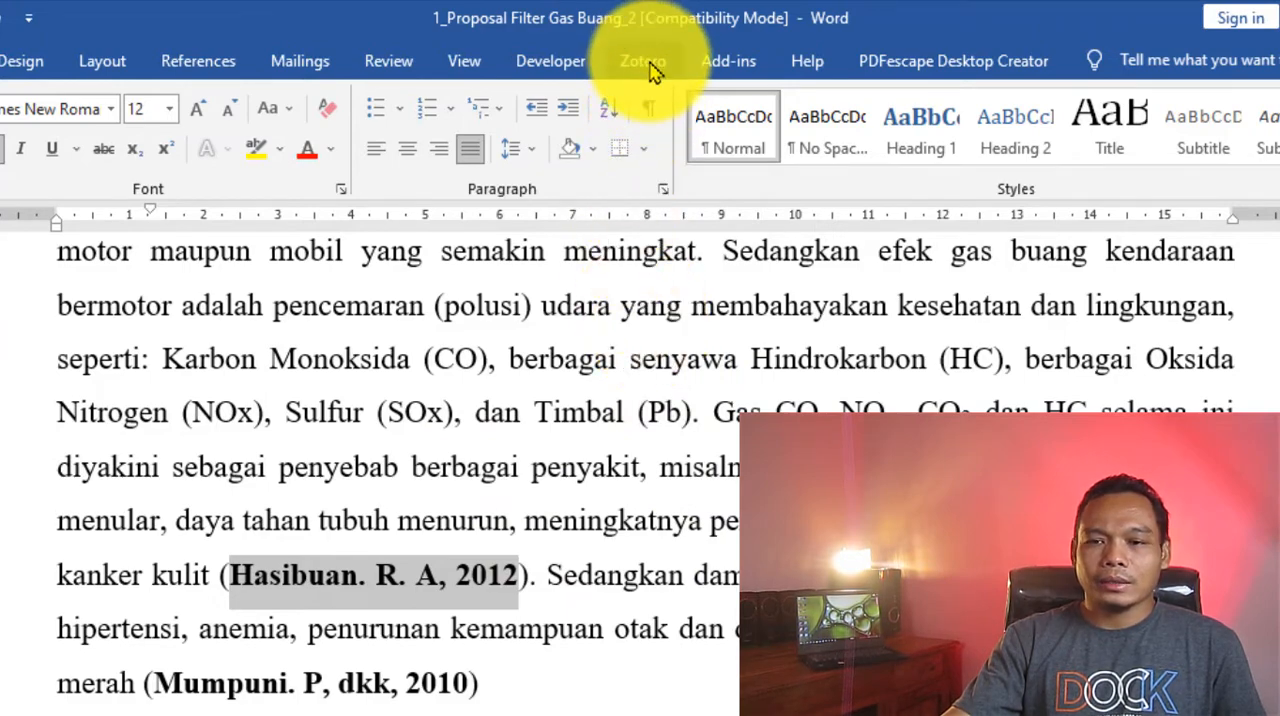
pyautogui.click(580, 412)
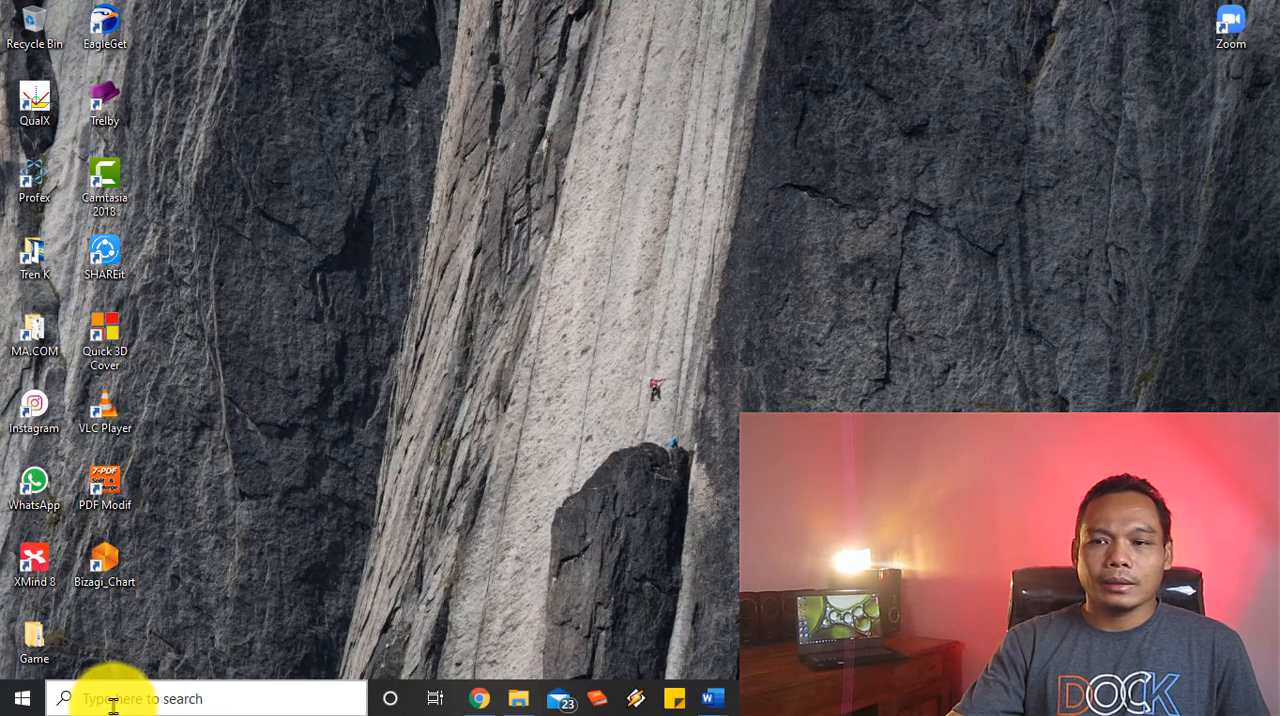
# - Launch Zotero Standalone and leave it running in the background
pyautogui.click(15, 708)
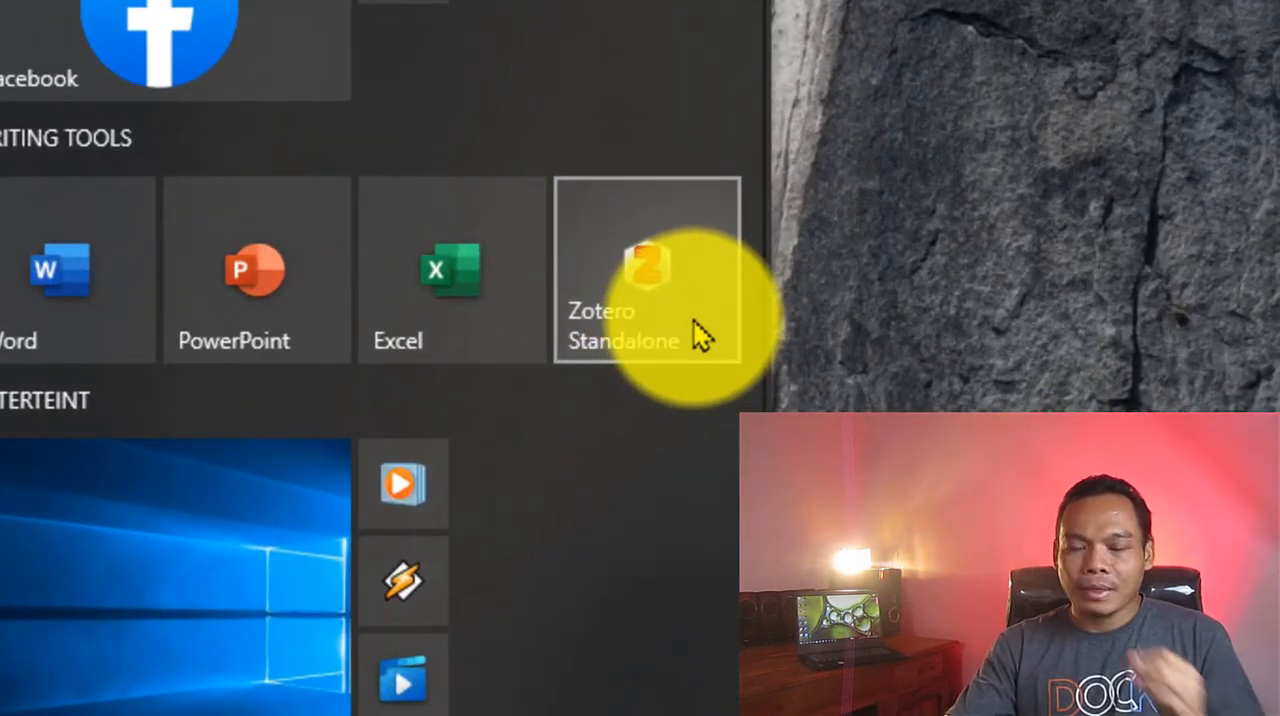
pyautogui.click(695, 322)
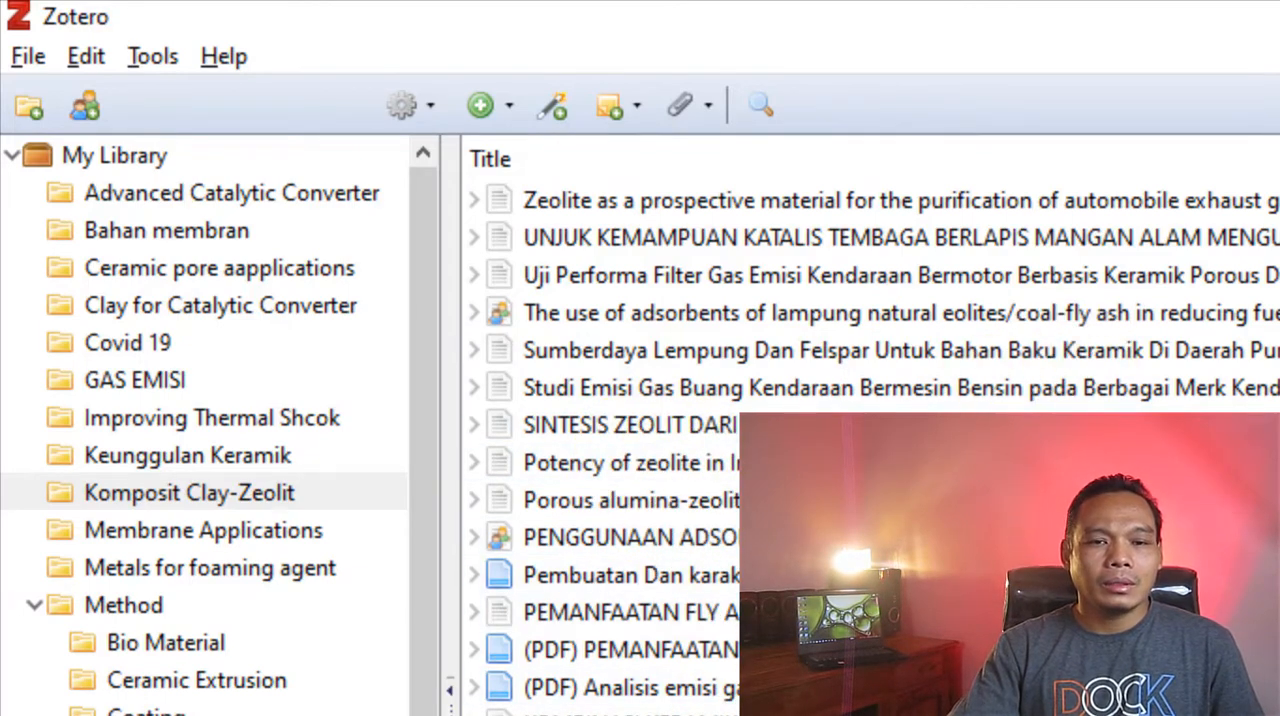
pyautogui.press('super+d')
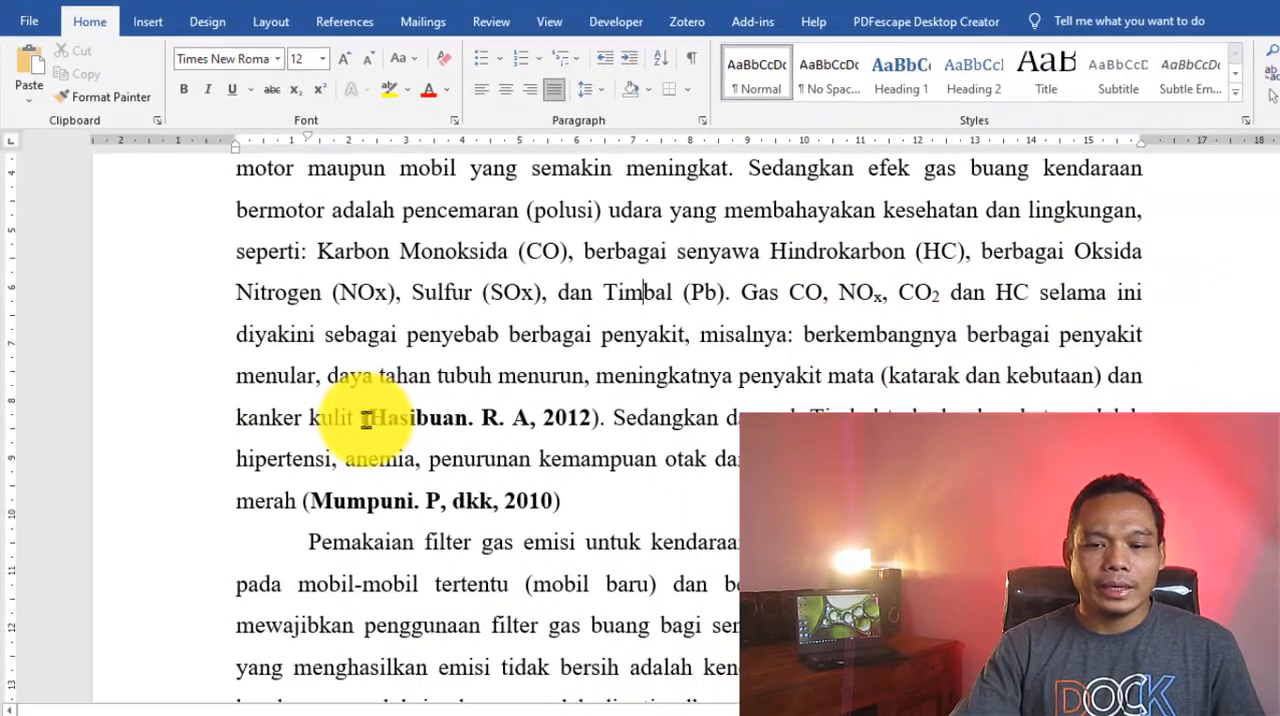
# - In the Word proposal, delete the manually typed 2012 citation and its parentheses after "kanker kulit" in section 1.1
pyautogui.moveTo(362, 418); pyautogui.dragTo(594, 421)
pyautogui.press('Delete')
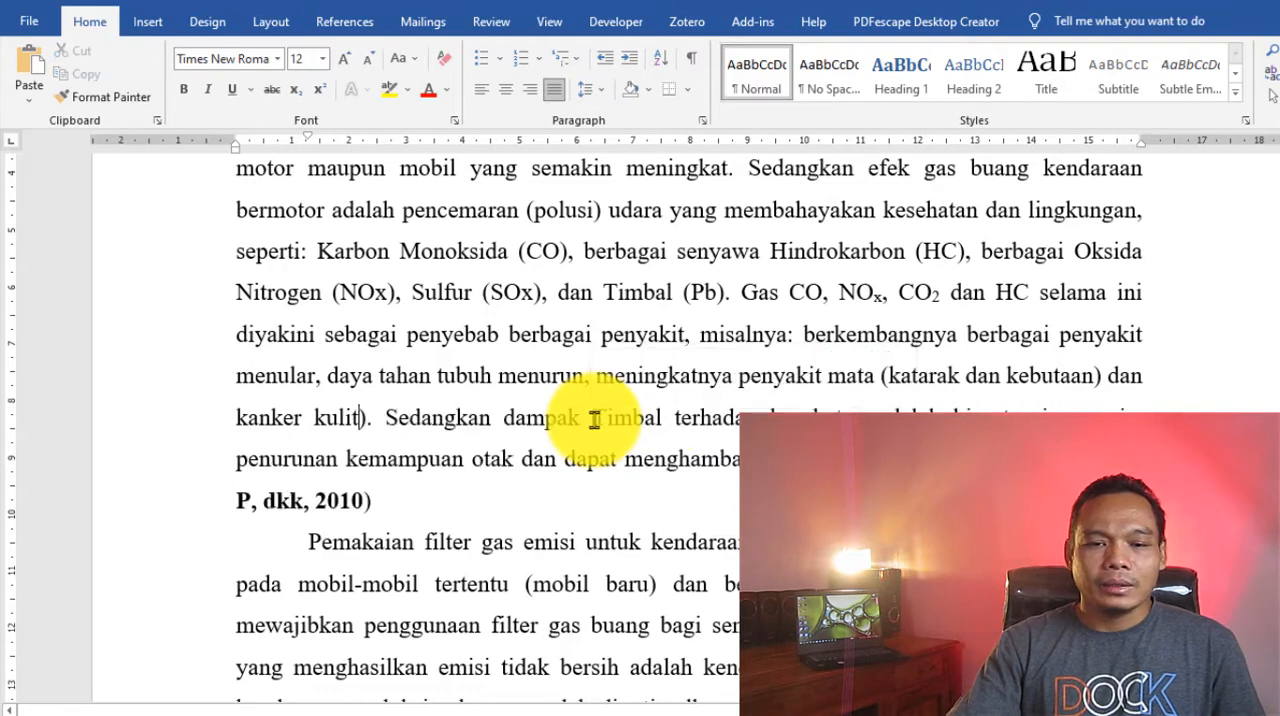
pyautogui.press('Delete')
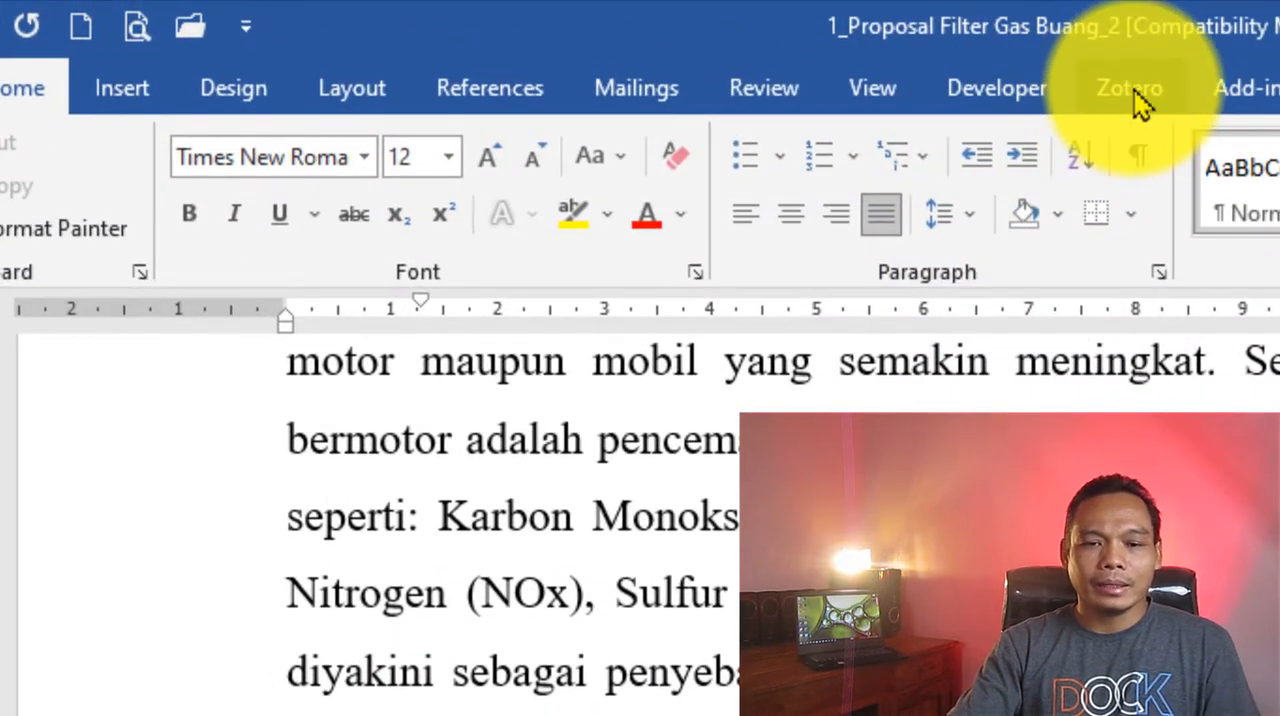
# - Start a Zotero citation after "kanker kulit" and set the document's citation style to Elsevier - Harvard (with titles)
pyautogui.click(993, 78)
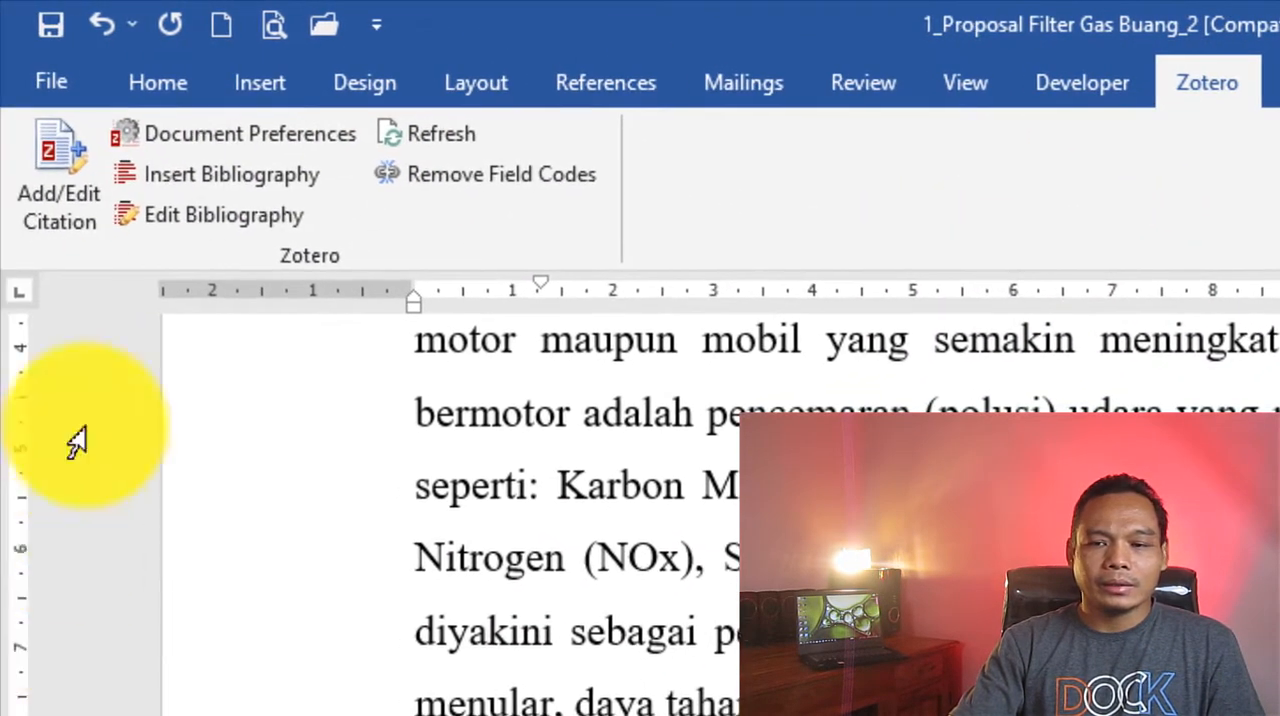
pyautogui.click(69, 200)
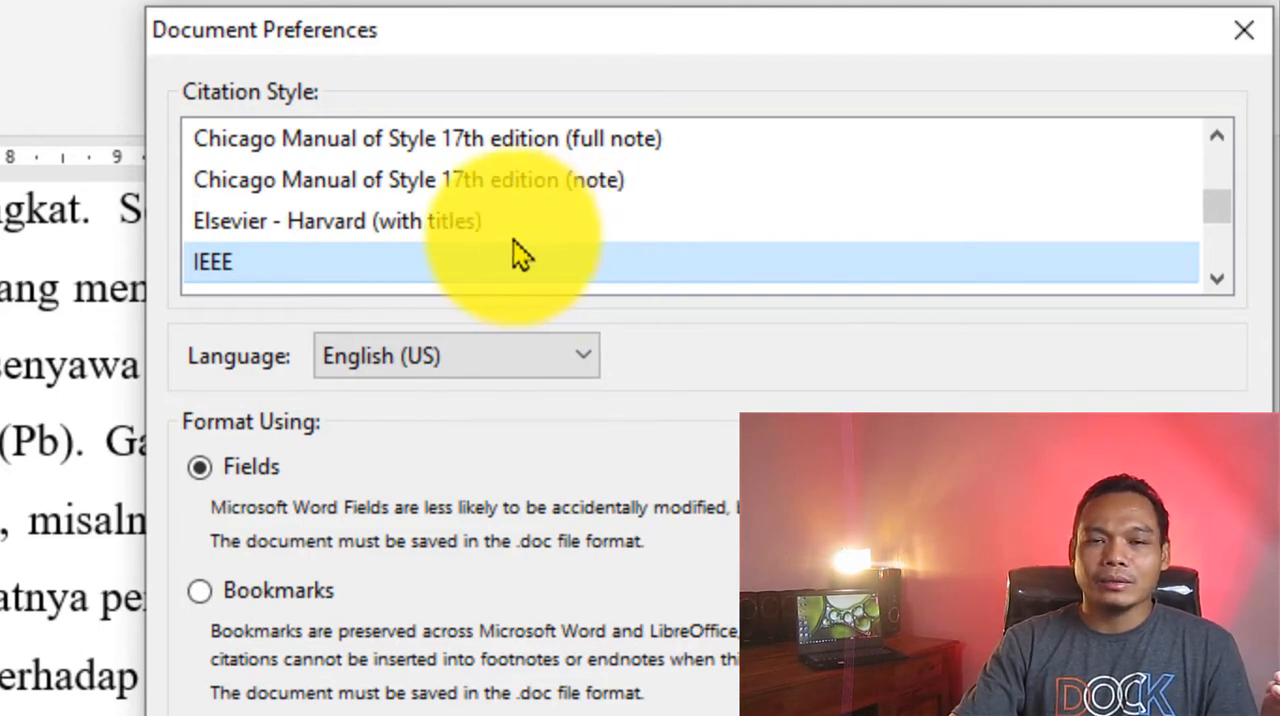
pyautogui.click(480, 226)
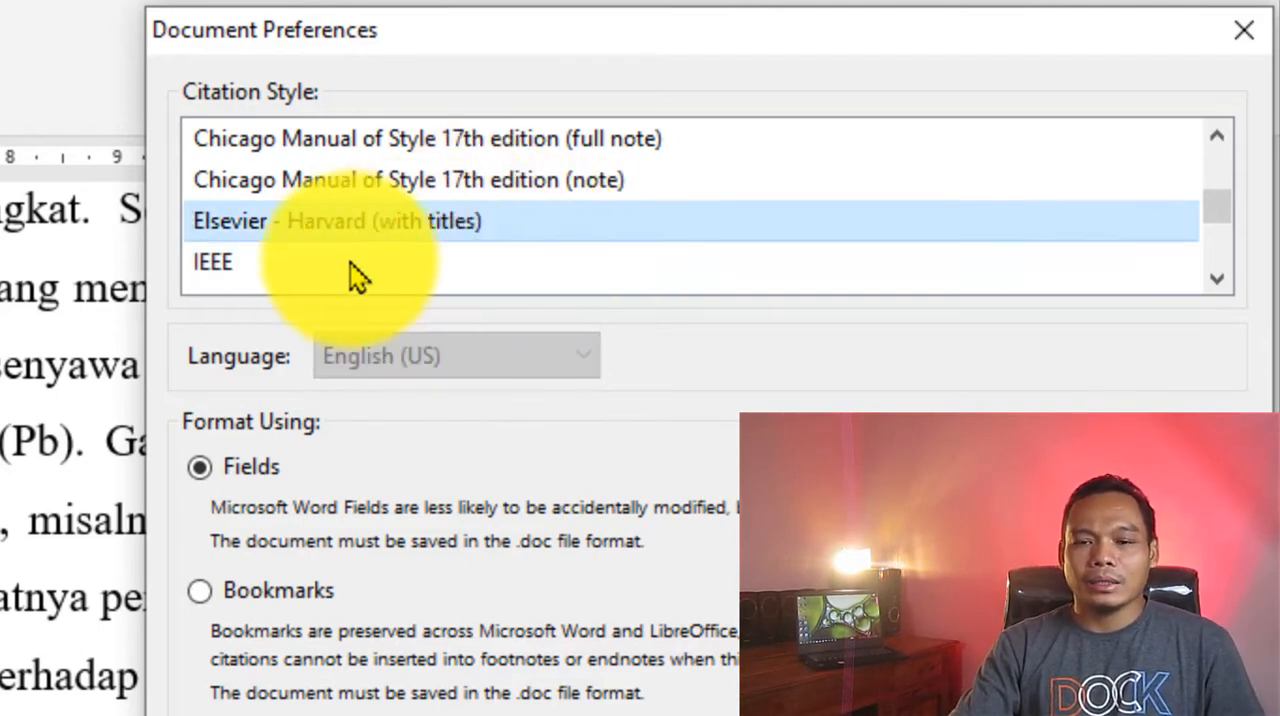
pyautogui.click(243, 272)
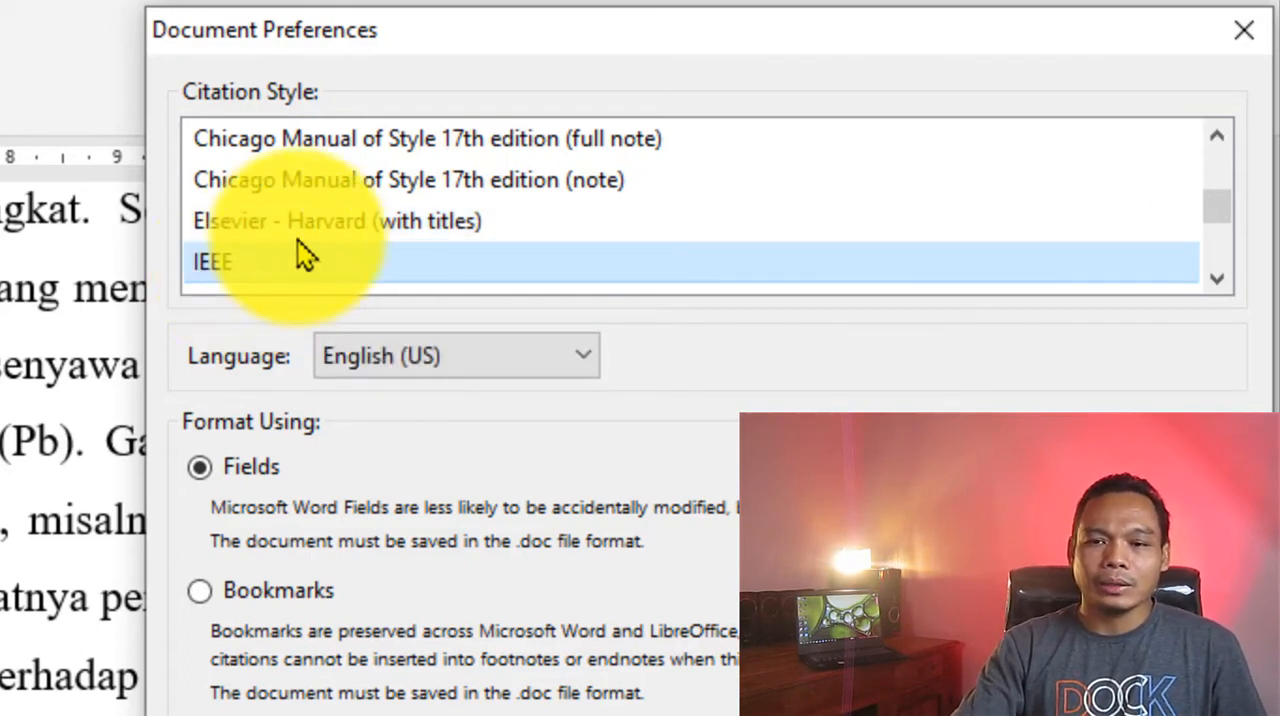
pyautogui.click(322, 226)
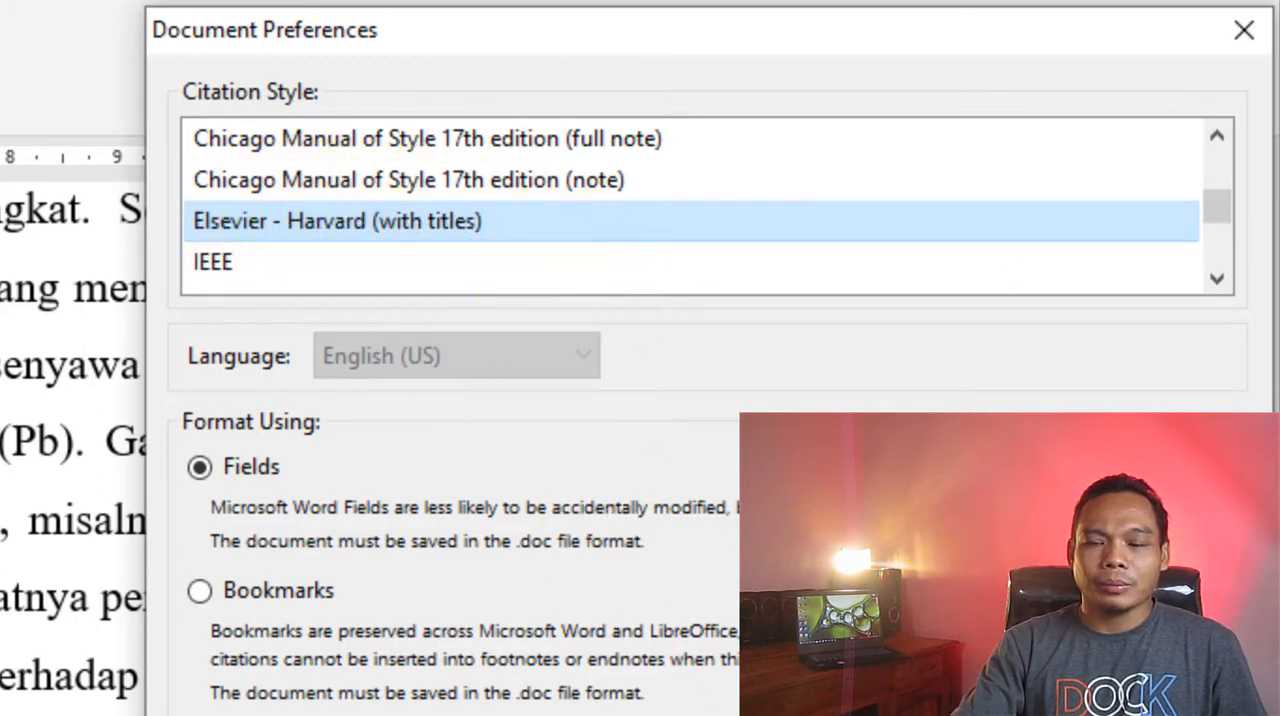
pyautogui.press('Return')
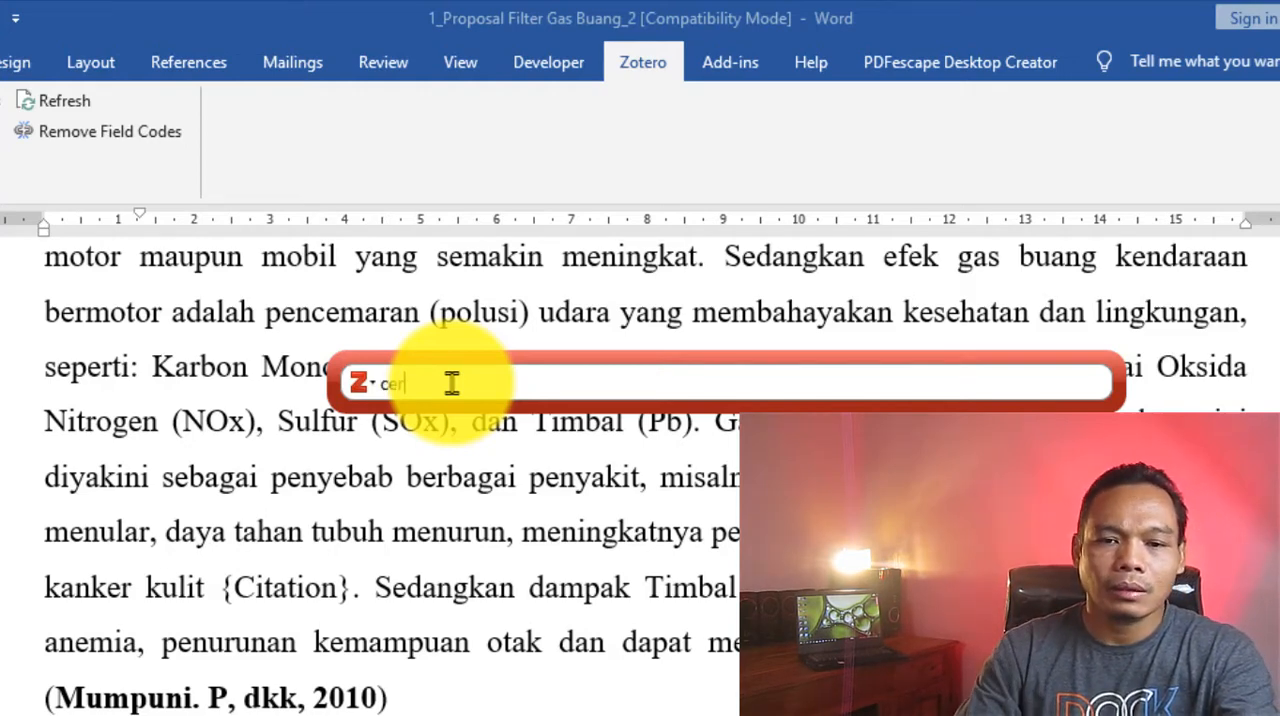
# - Search the Zotero library for "cera" and add the 2020 article "Porous ceramics on the basis of granite screenings" to the citation
pyautogui.write('a')
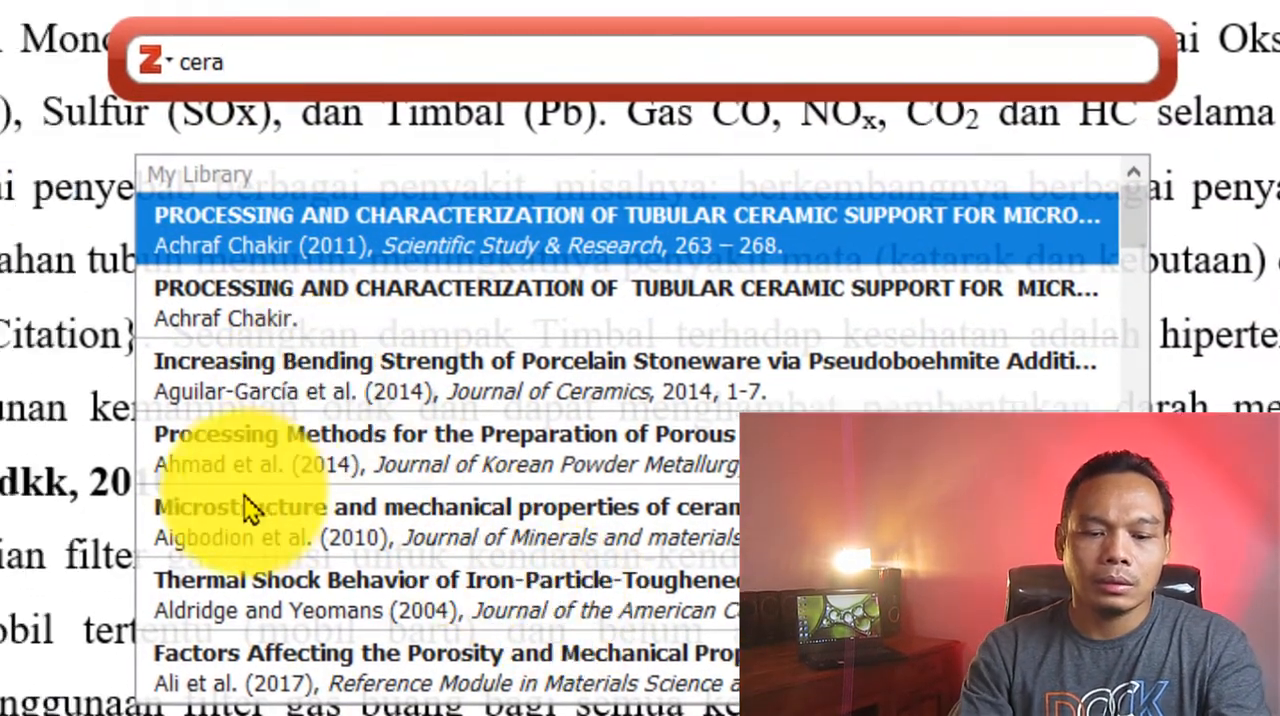
pyautogui.scroll(-1, 1063, 267)
pyautogui.moveTo(1137, 260); pyautogui.dragTo(1152, 405)
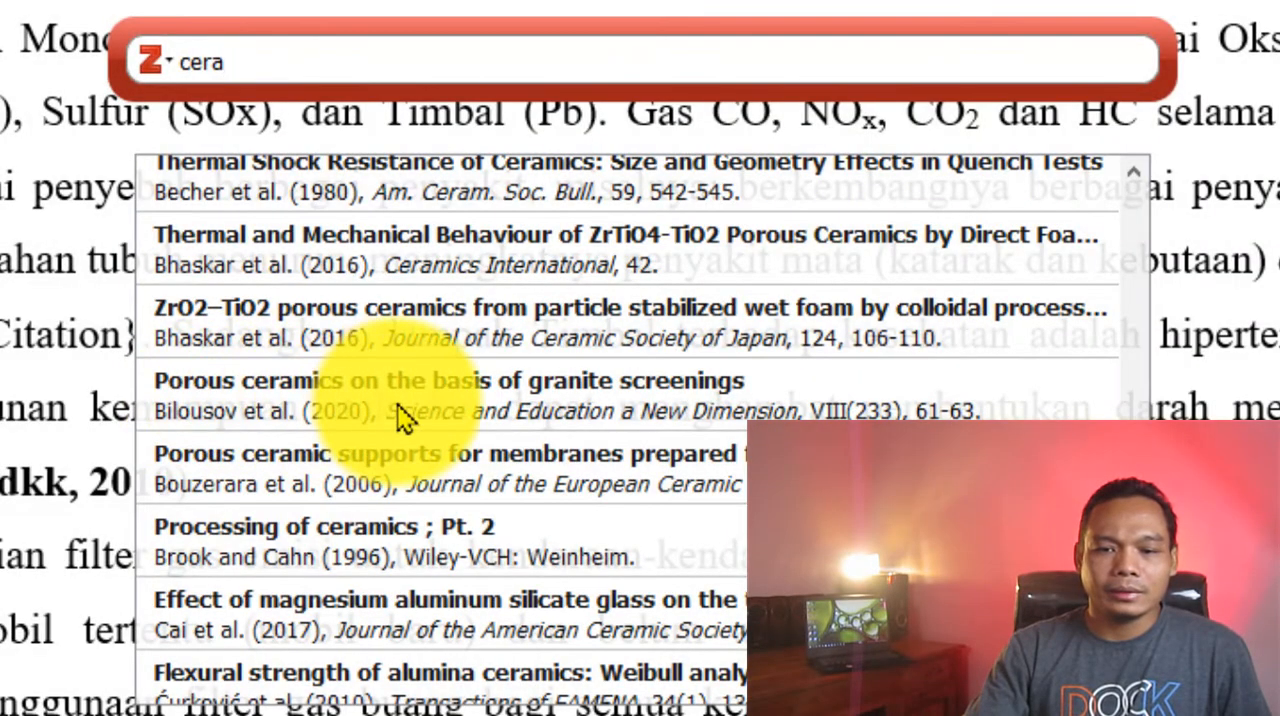
pyautogui.click(398, 416)
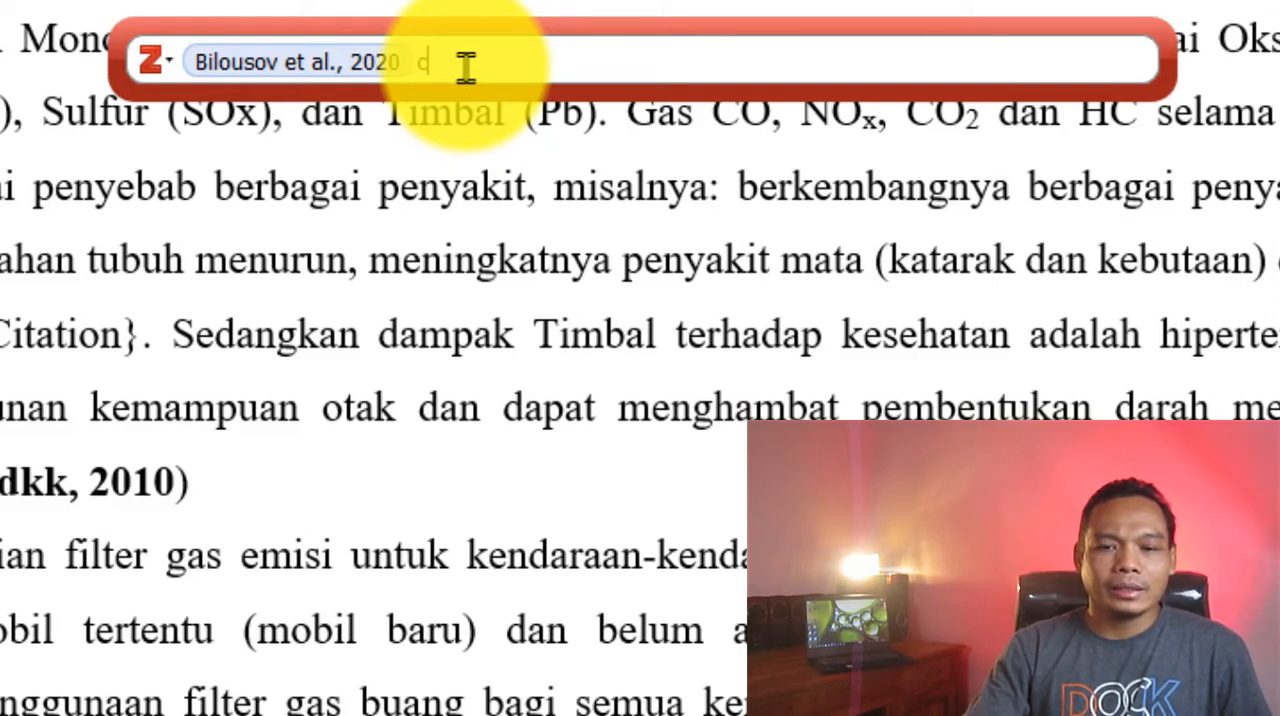
# - Search for "cer", add the 2004 article on thermal shock behavior of iron-particle-toughened alumina, and insert the combined citation
pyautogui.write('er')
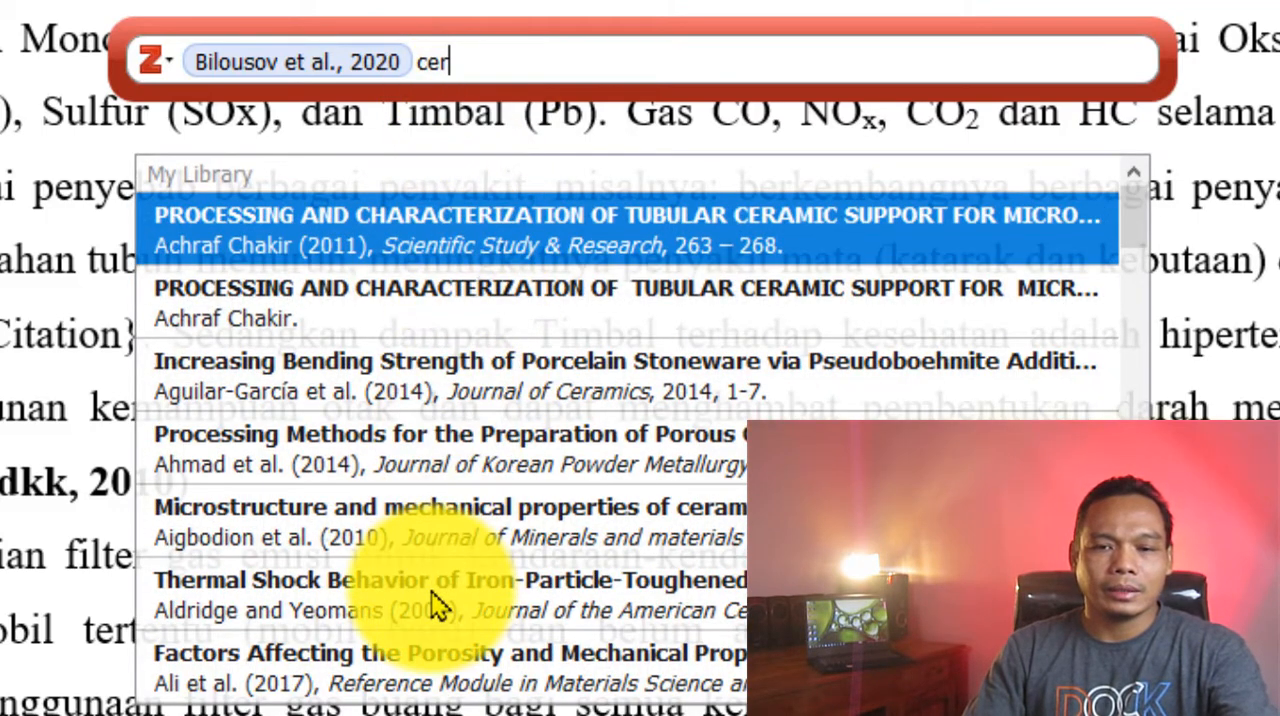
pyautogui.click(435, 605)
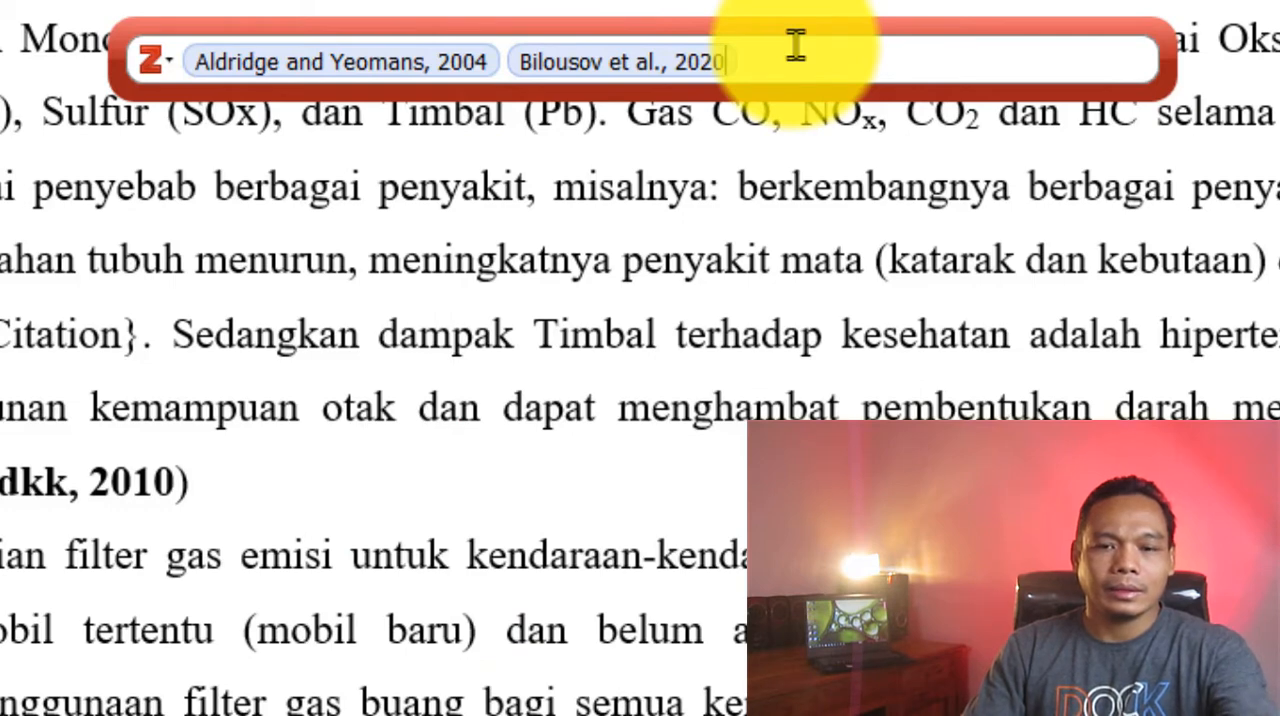
pyautogui.press('Return')
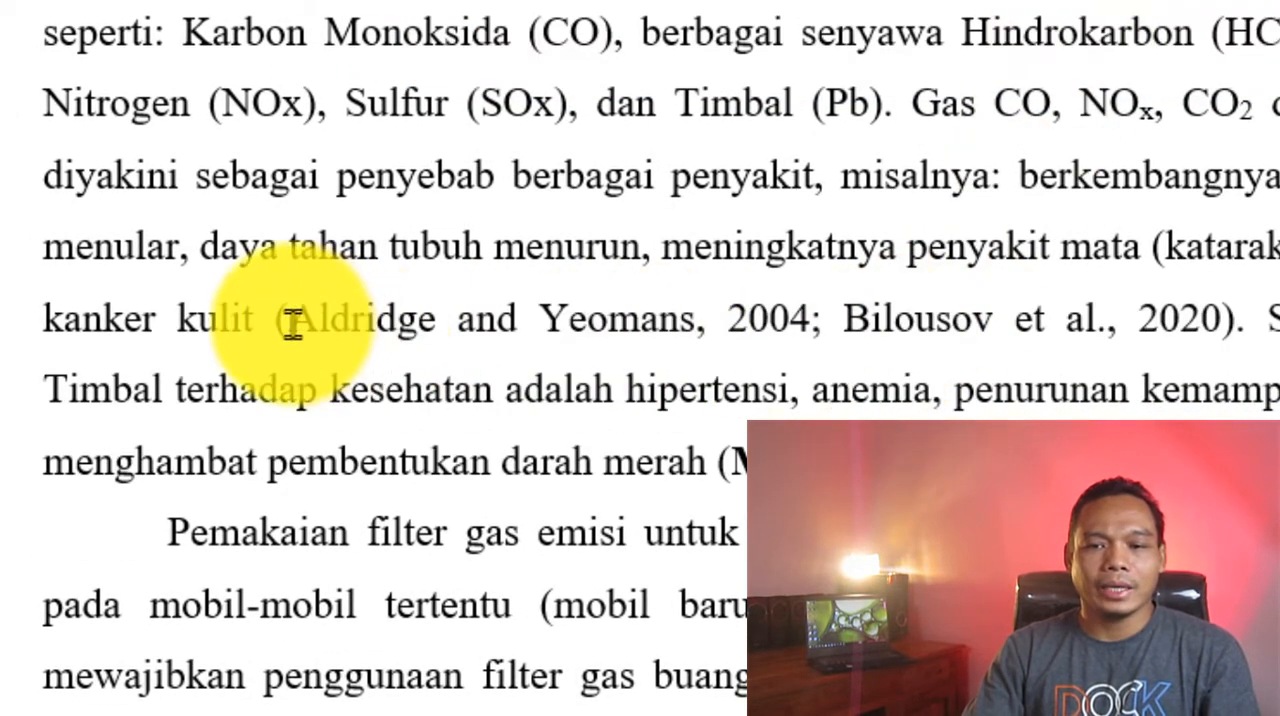
# - Examine the combined author-year citation inserted after "kanker kulit"
pyautogui.click(372, 320)
pyautogui.moveTo(372, 320); pyautogui.dragTo(1237, 323)
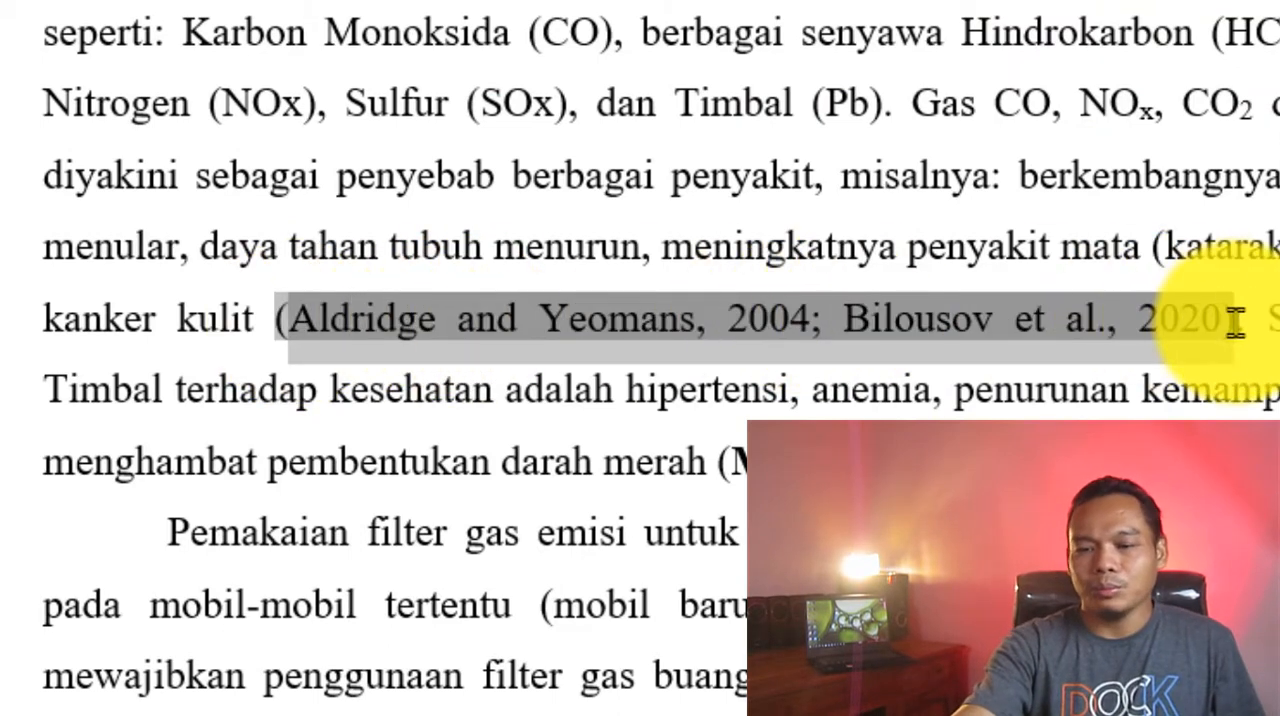
pyautogui.click(1240, 380)
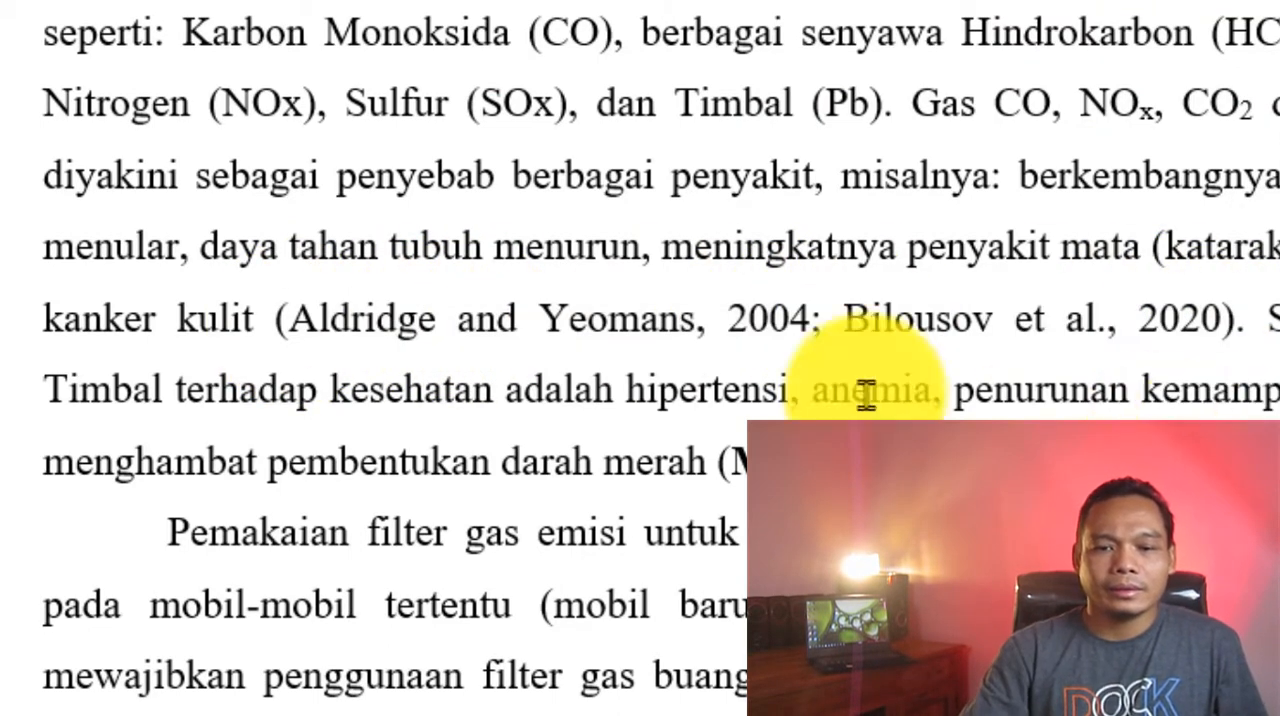
pyautogui.moveTo(296, 326); pyautogui.dragTo(1237, 317)
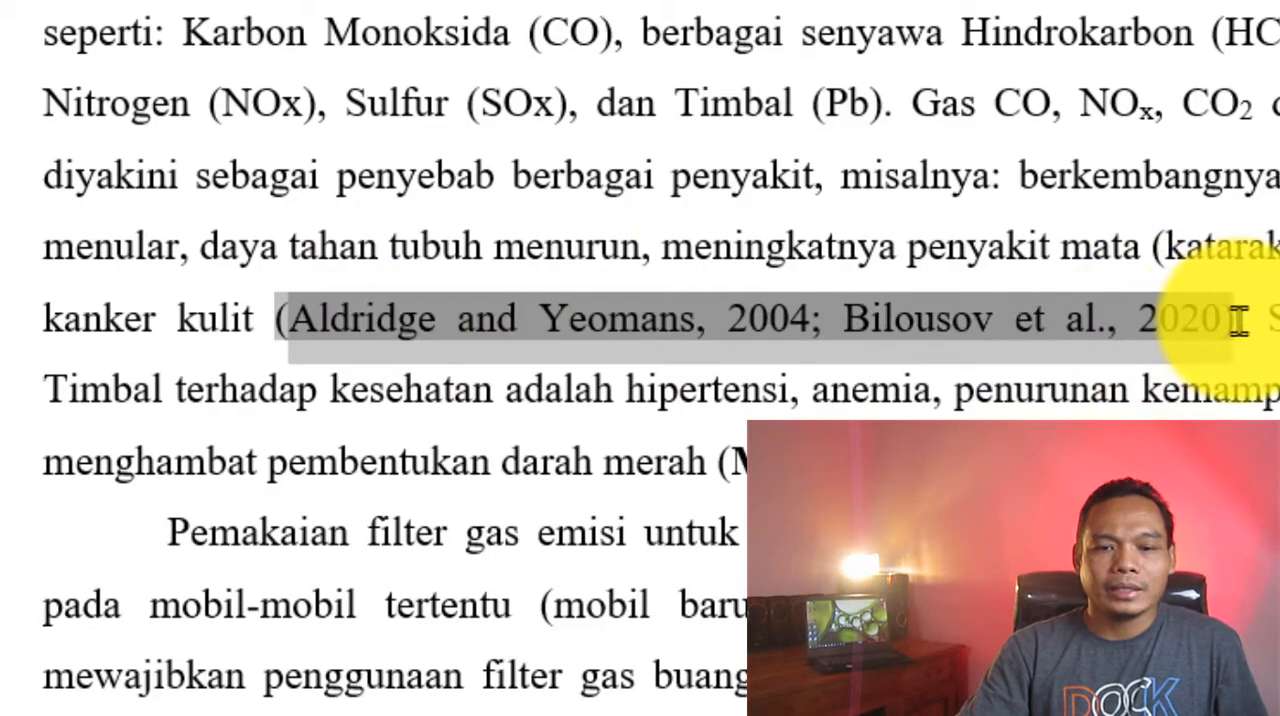
pyautogui.click(1196, 438)
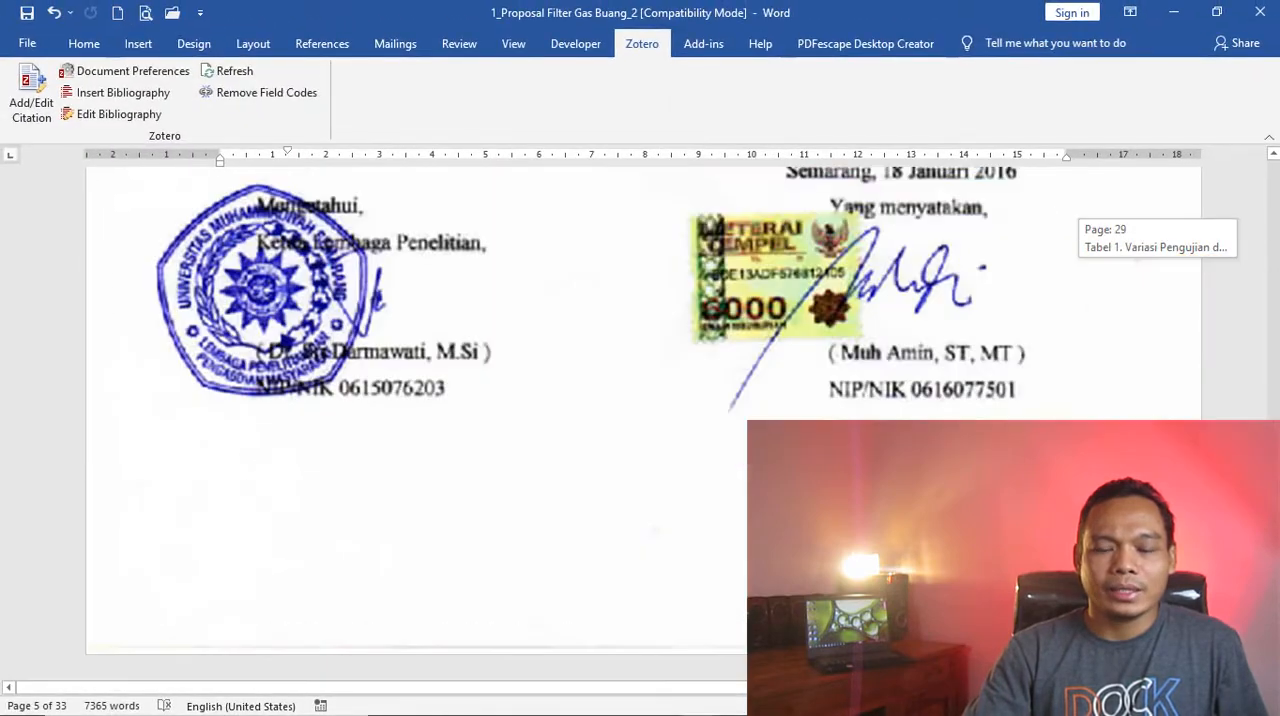
# - Add a new blank page at the very end of the proposal, after the chief researcher's statement letter
pyautogui.moveTo(1250, 431)
pyautogui.mouseDown()
pyautogui.moveTo(1243, 187)
pyautogui.moveTo(1262, 306)
pyautogui.moveTo(1270, 655)
pyautogui.mouseUp()
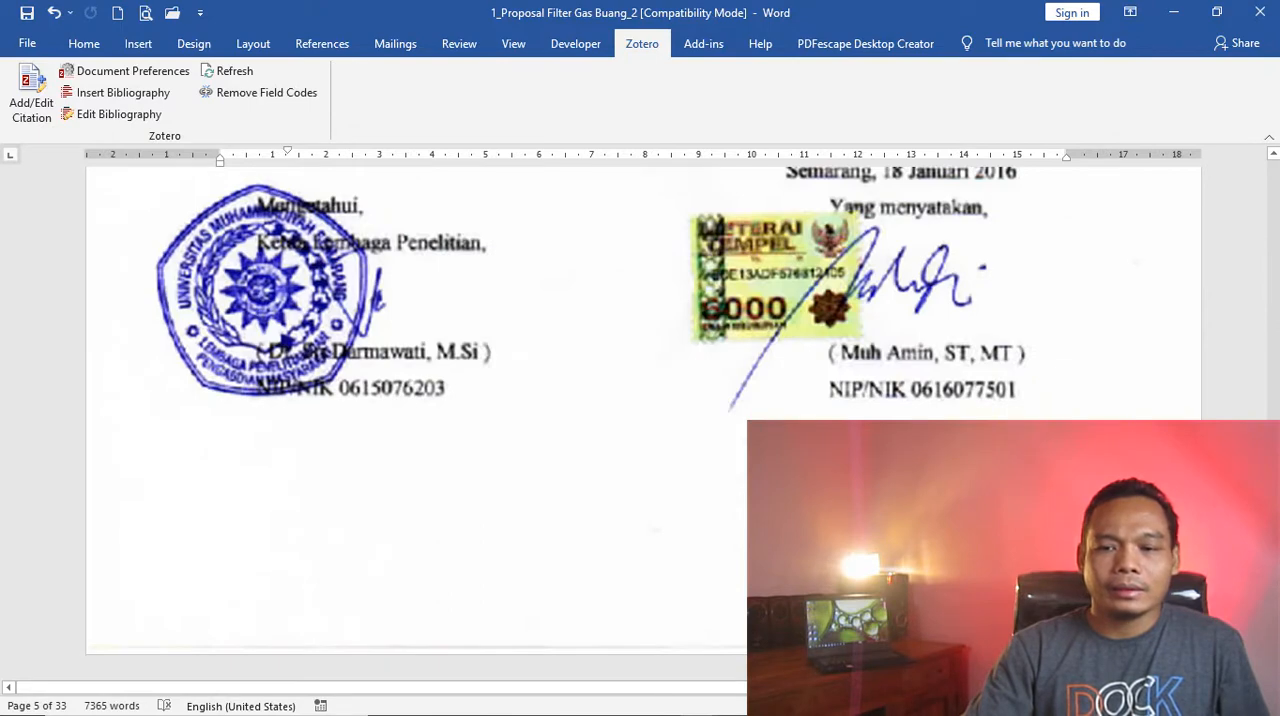
pyautogui.click(1000, 550)
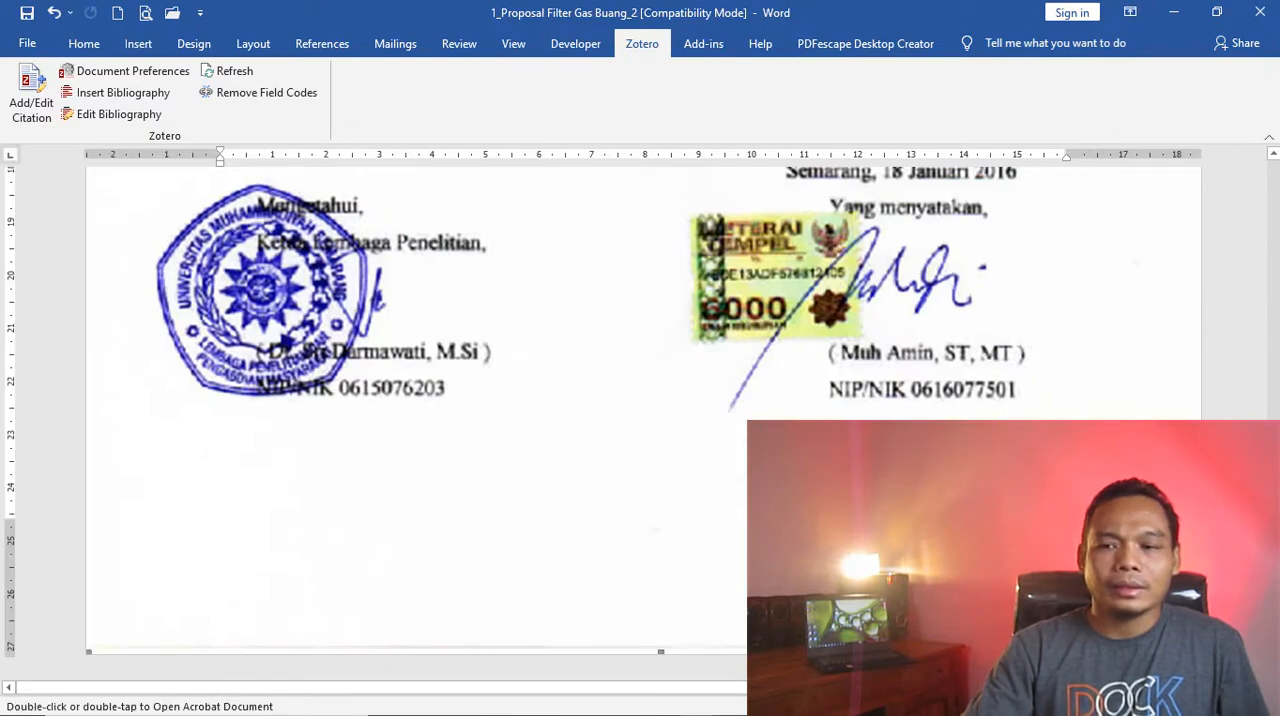
pyautogui.press('Delete')
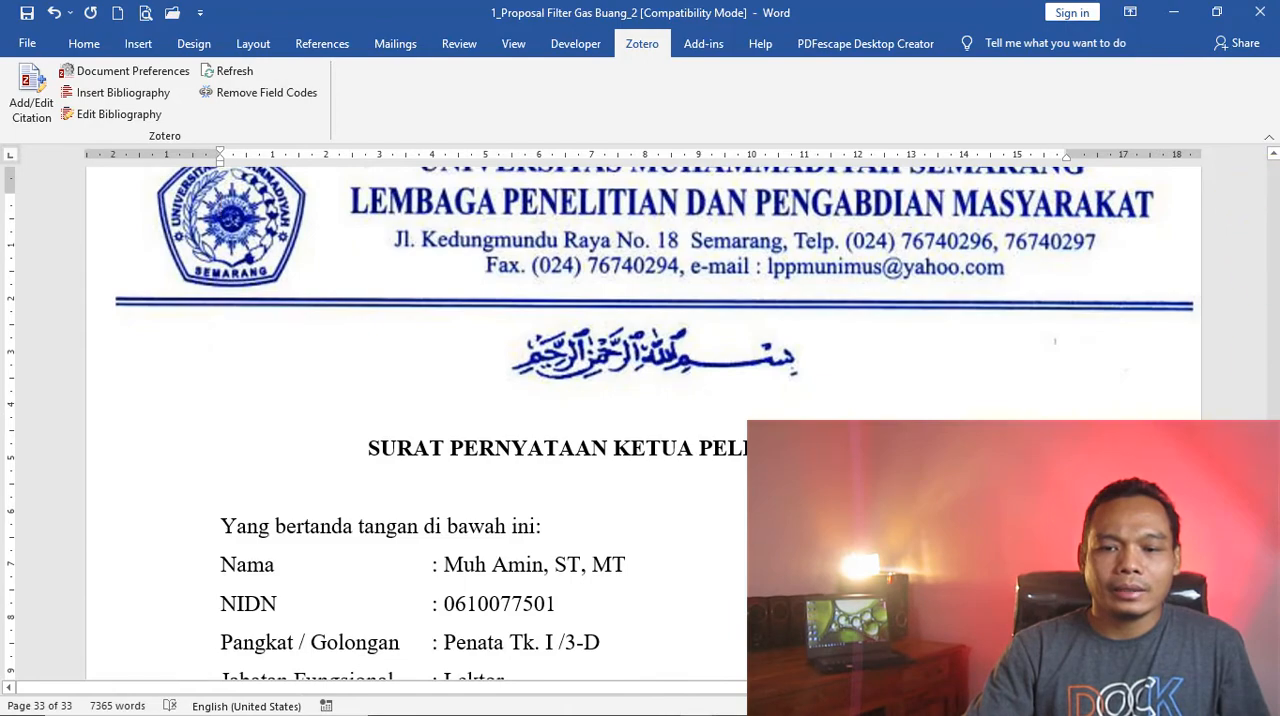
pyautogui.scroll(-10, 640, 420)
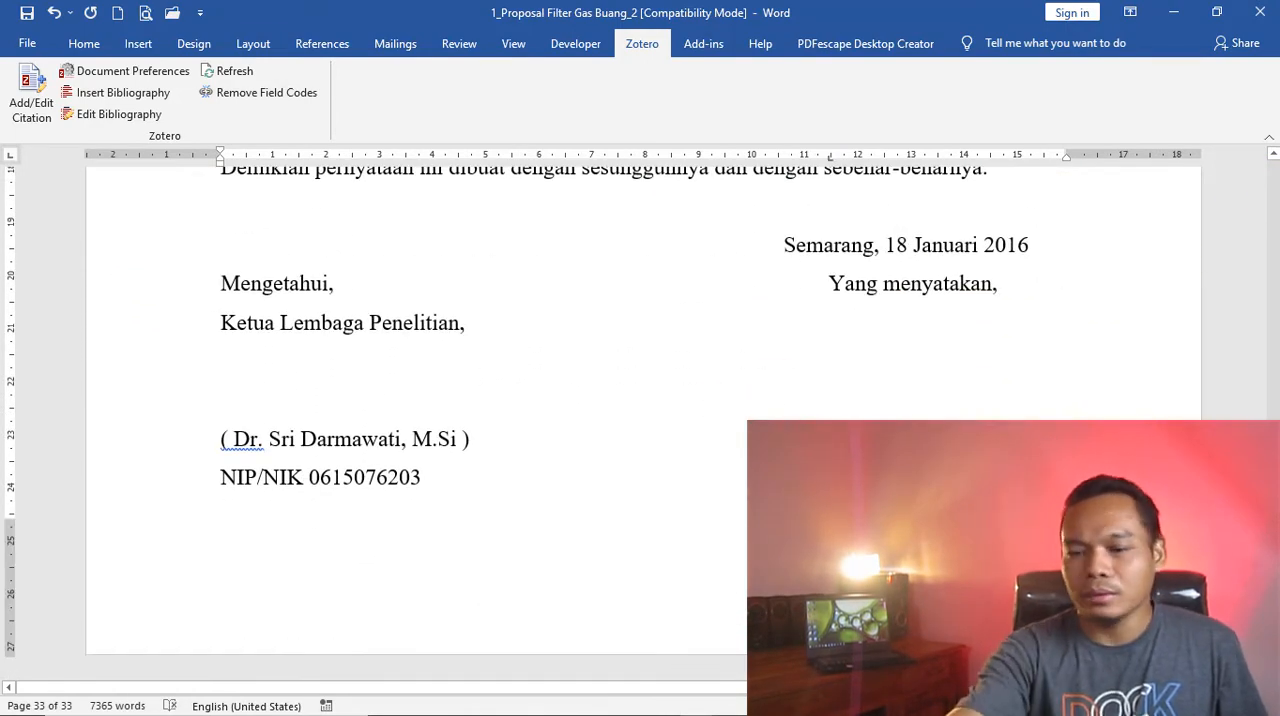
pyautogui.scroll(-3, 640, 420)
pyautogui.hotkey('ctrl', 'Return')
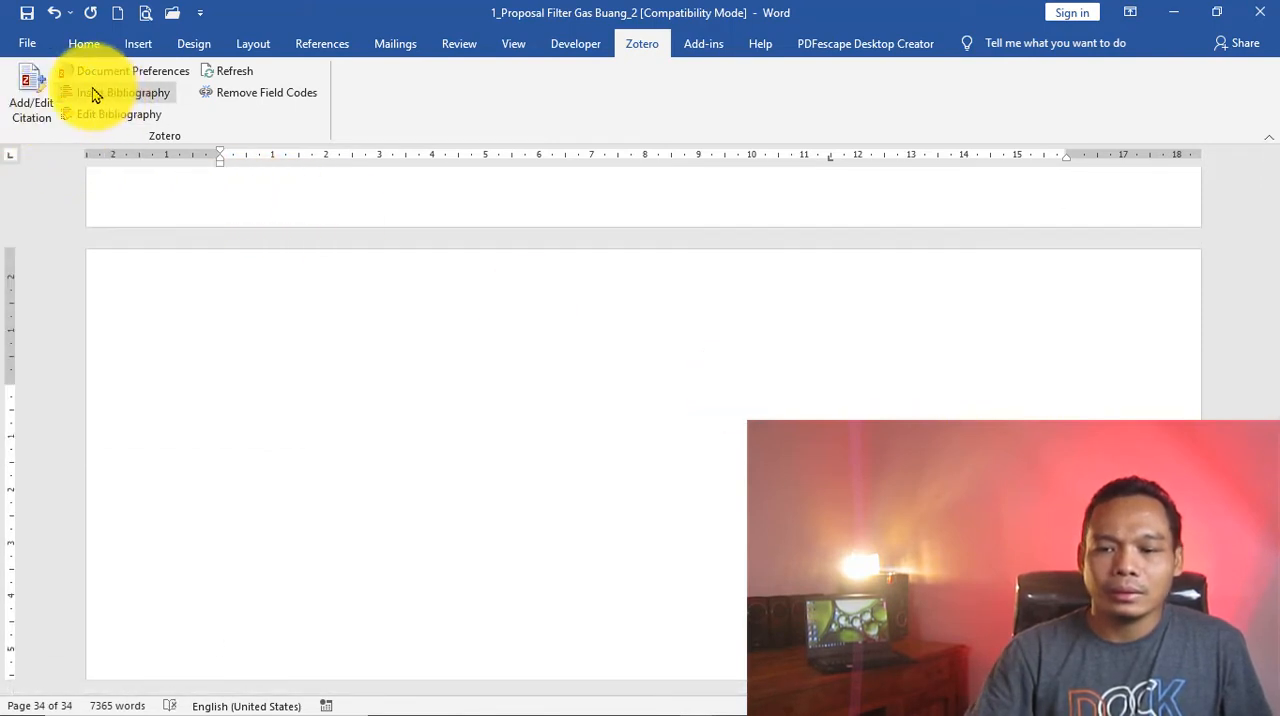
# - Insert the Zotero bibliography on the new last page
pyautogui.click(30, 88)
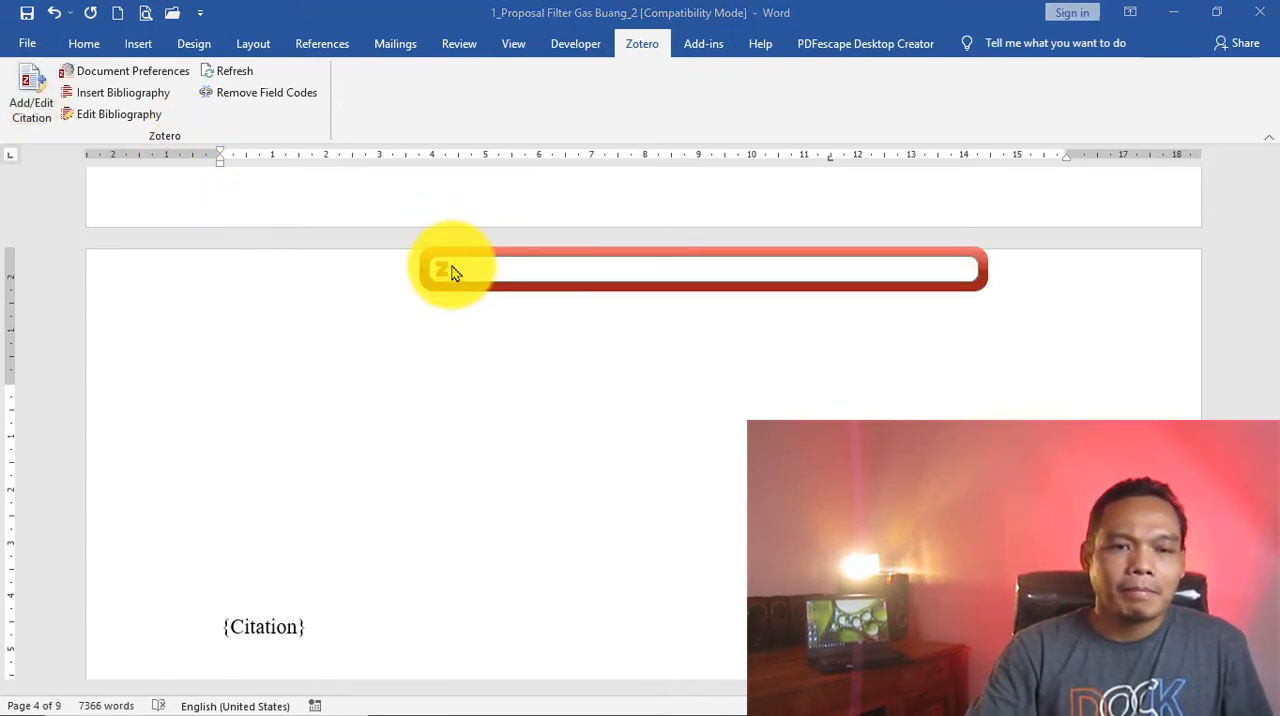
pyautogui.press('Escape')
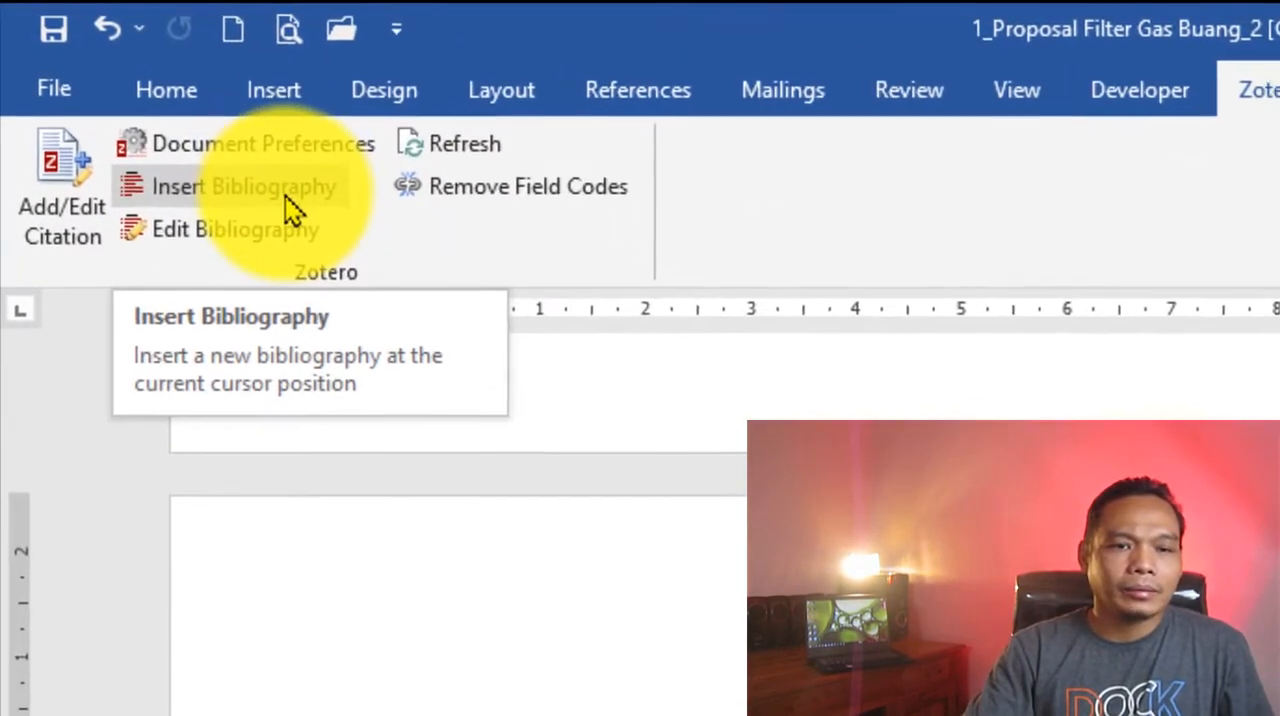
pyautogui.click(288, 198)
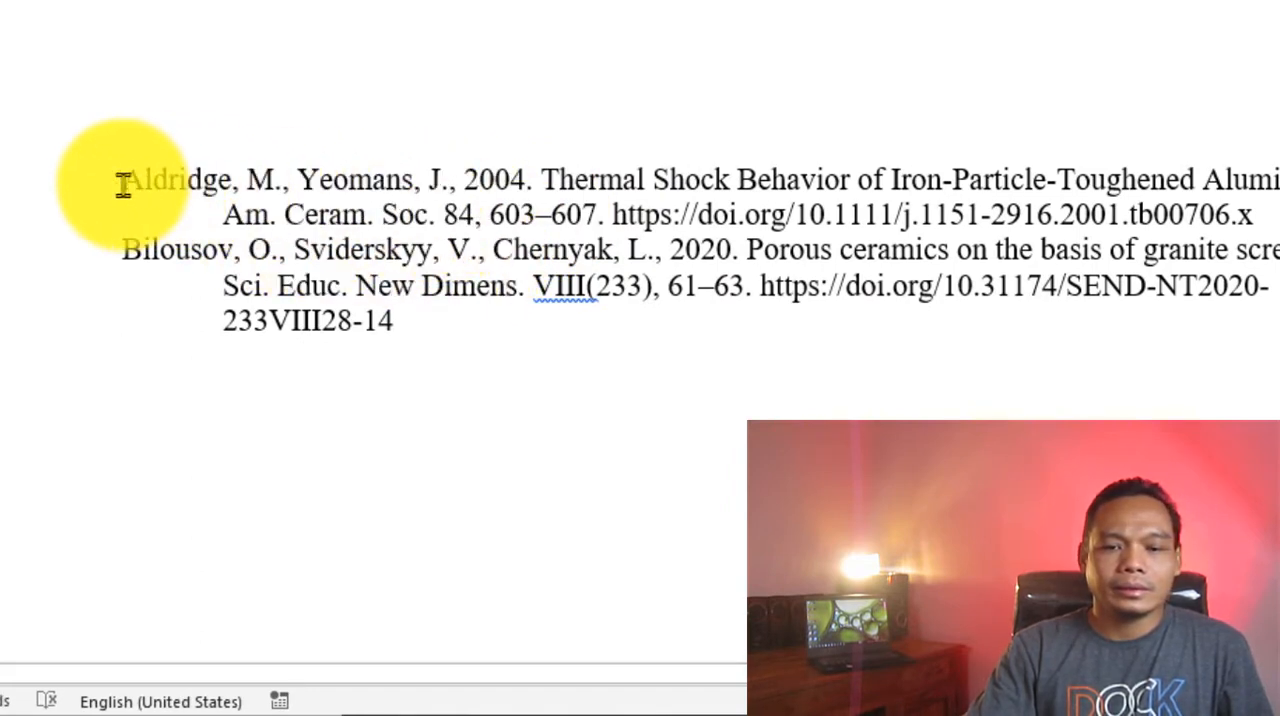
# - Add the heading "Referensi" above the inserted bibliography
pyautogui.scroll(3, 290, 230)
pyautogui.scroll(-4, 150, 180)
pyautogui.moveTo(125, 93); pyautogui.dragTo(331, 87)
pyautogui.scroll(1, 176, 63)
pyautogui.scroll(4, 176, 63)
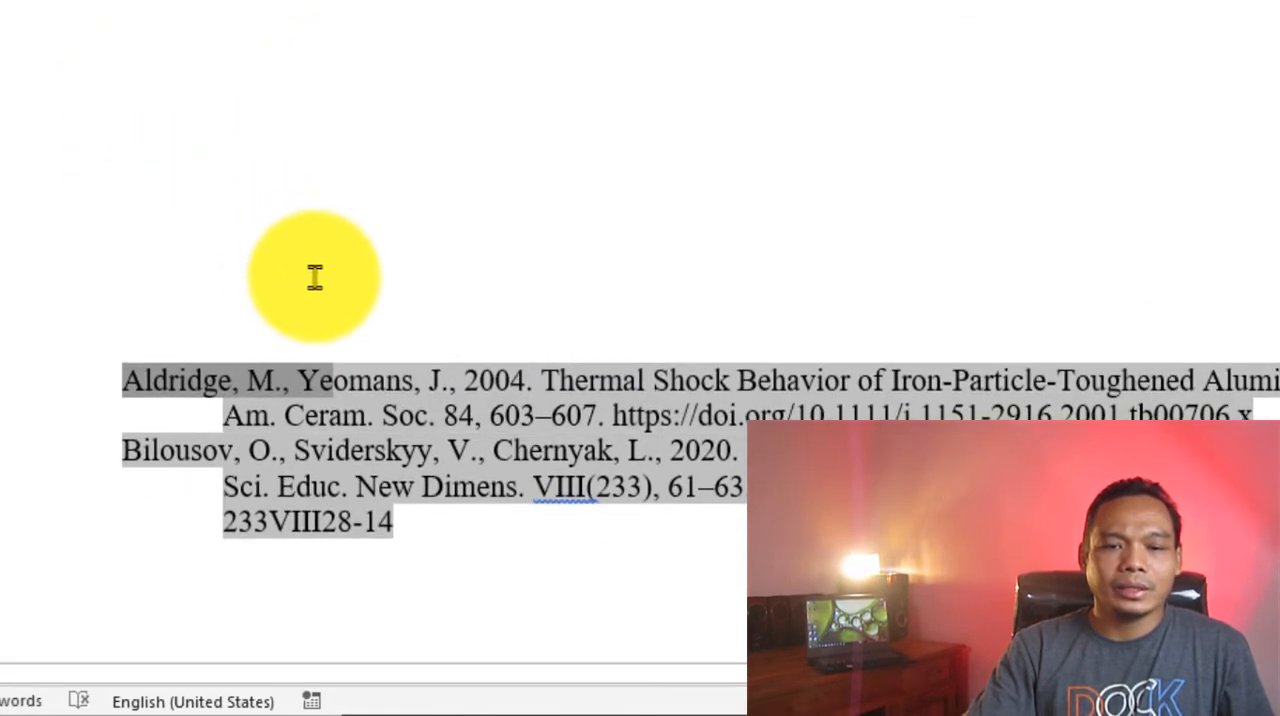
pyautogui.click(337, 277)
pyautogui.write('refere')
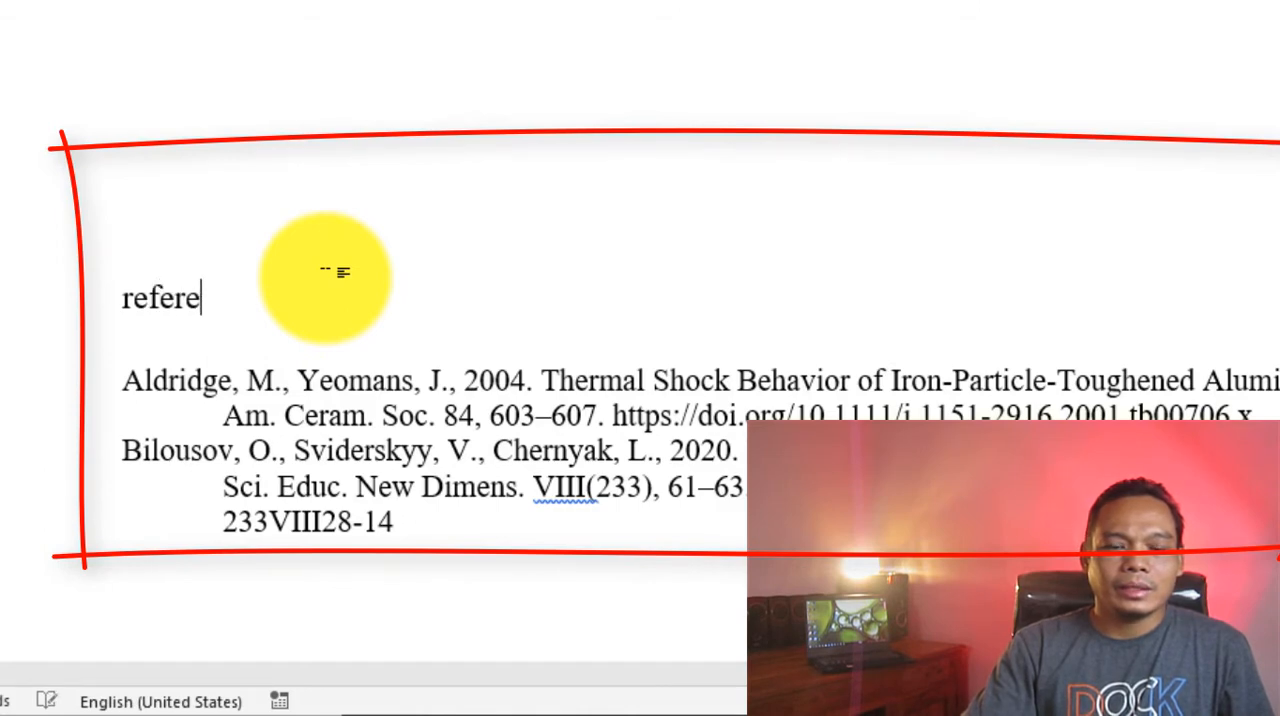
pyautogui.write('nsi')
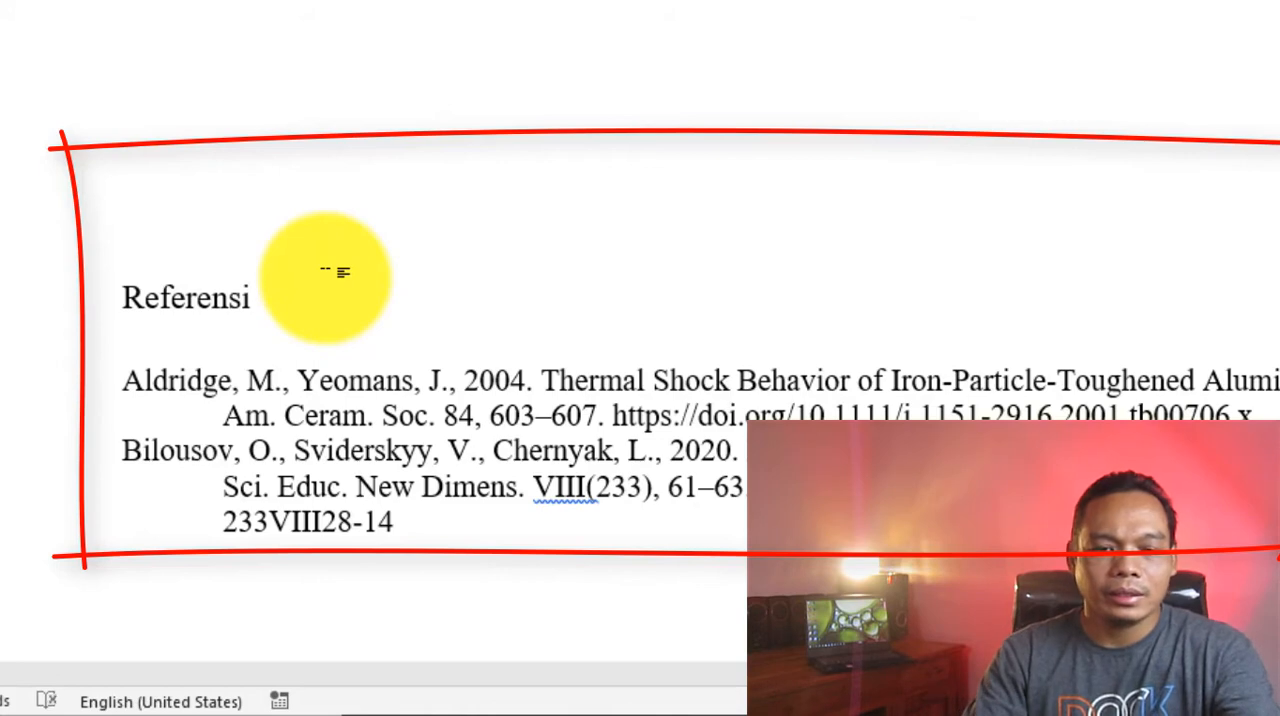
# - Examine the two bibliography entries listed under the "Referensi" heading
pyautogui.click(197, 385)
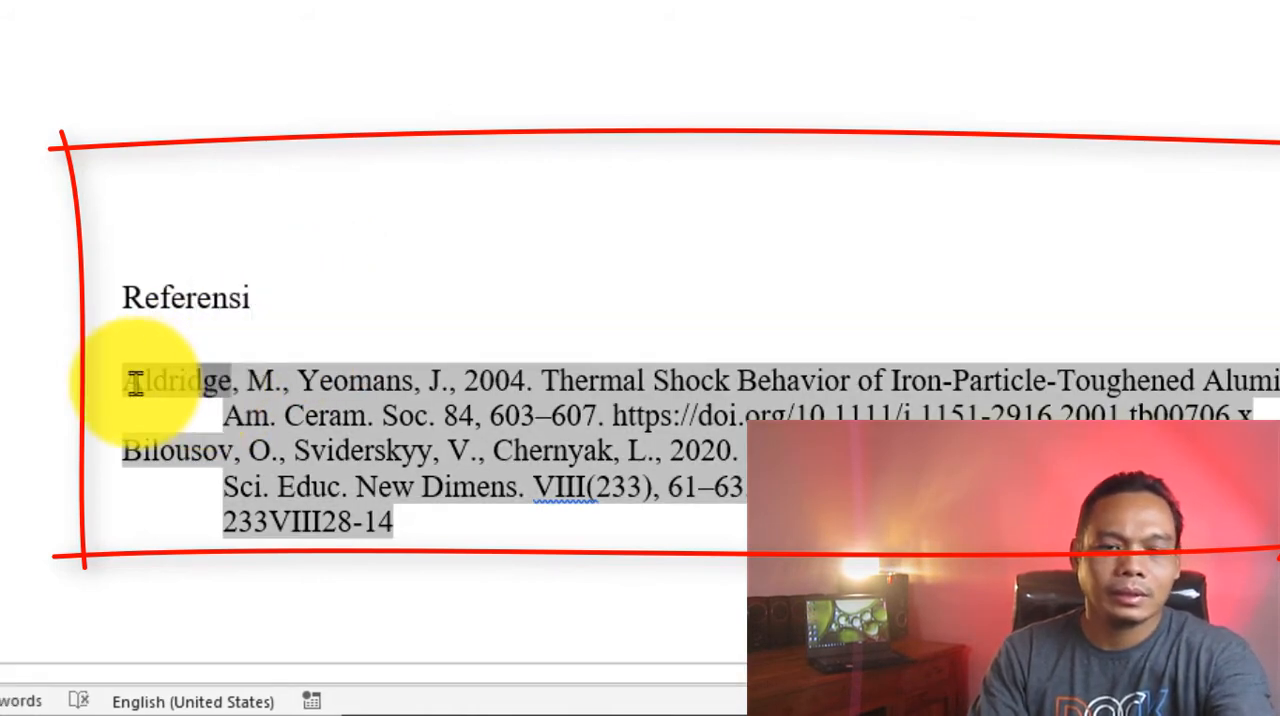
pyautogui.scroll(5, 137, 378)
pyautogui.scroll(-6, 137, 378)
pyautogui.scroll(-1, 649, 434)
pyautogui.click(671, 409)
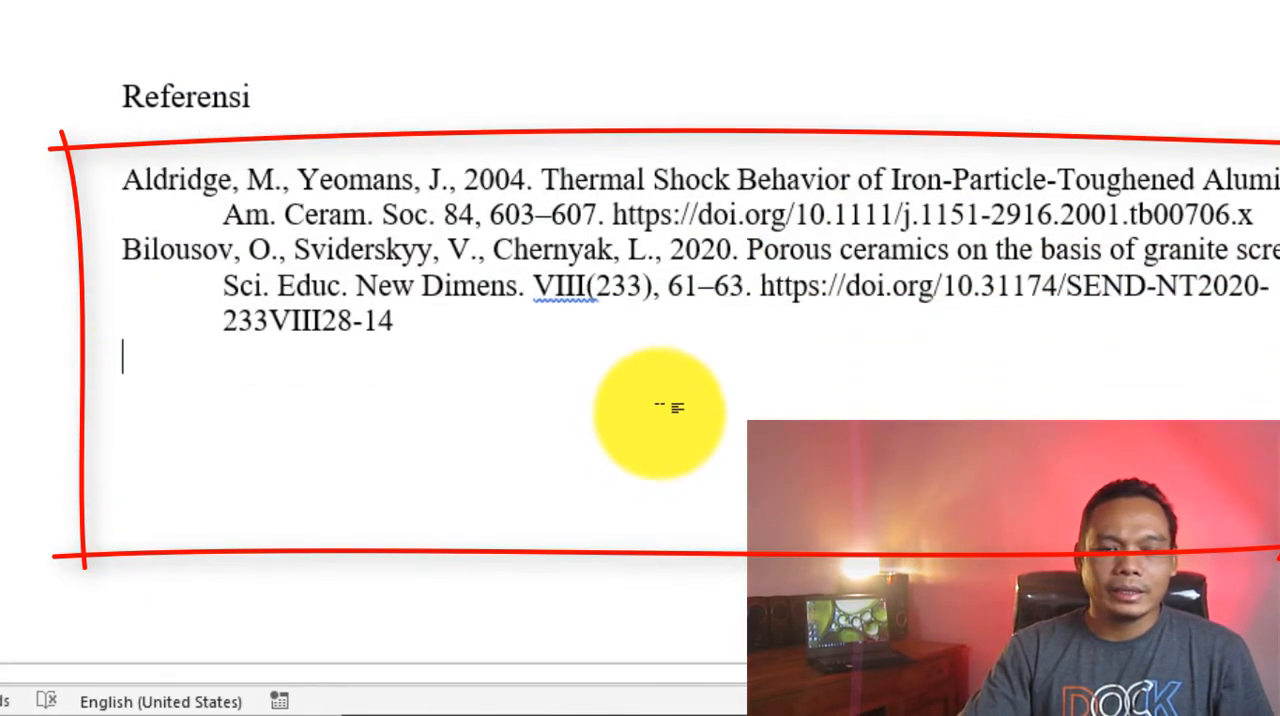
# - Return to the Zotero citation after "kanker kulit" in section 1.1 and place the cursor inside it
pyautogui.scroll(20, 640, 340)
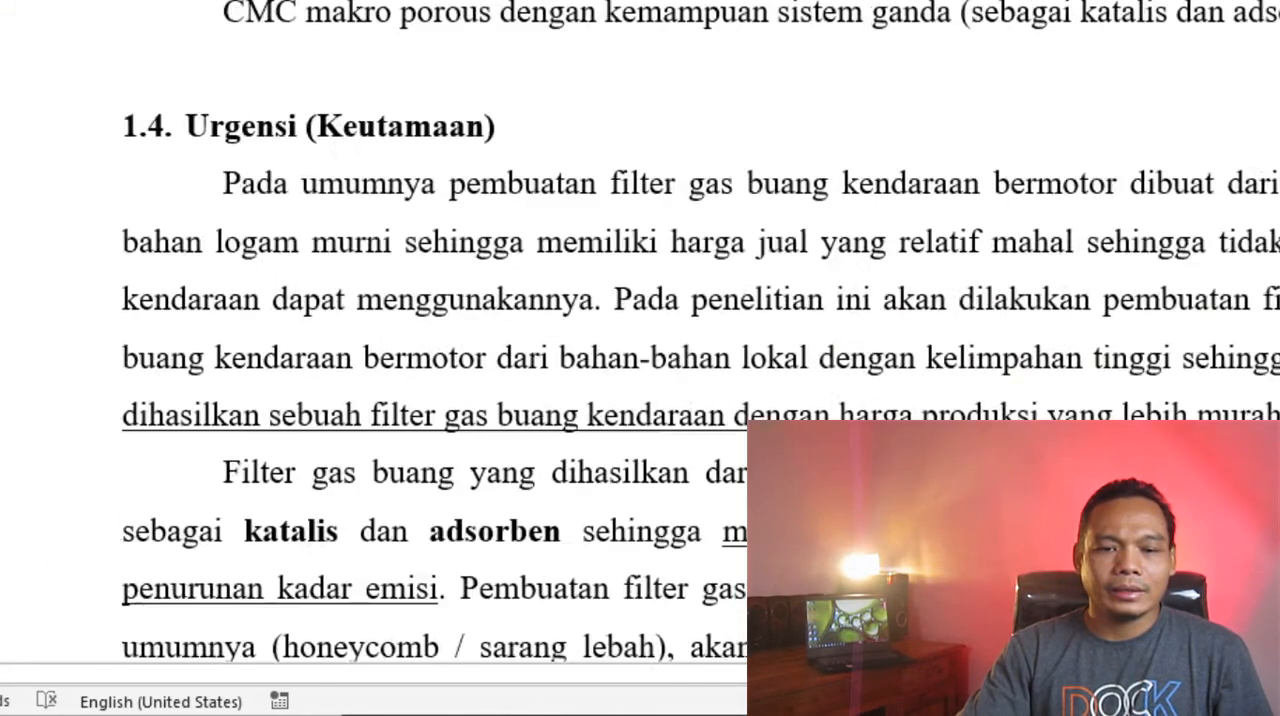
pyautogui.scroll(-8, 640, 340)
pyautogui.scroll(20, 640, 340)
pyautogui.scroll(-20, 640, 340)
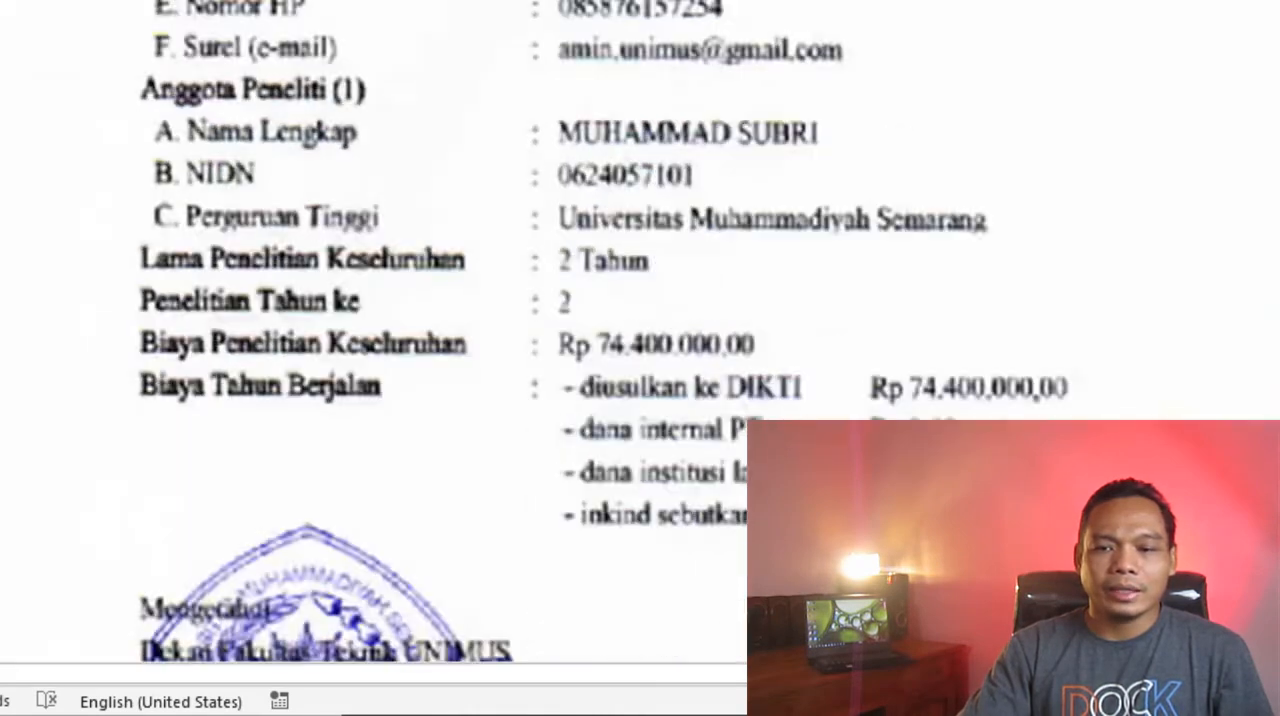
pyautogui.scroll(12, 640, 340)
pyautogui.scroll(-9, 640, 340)
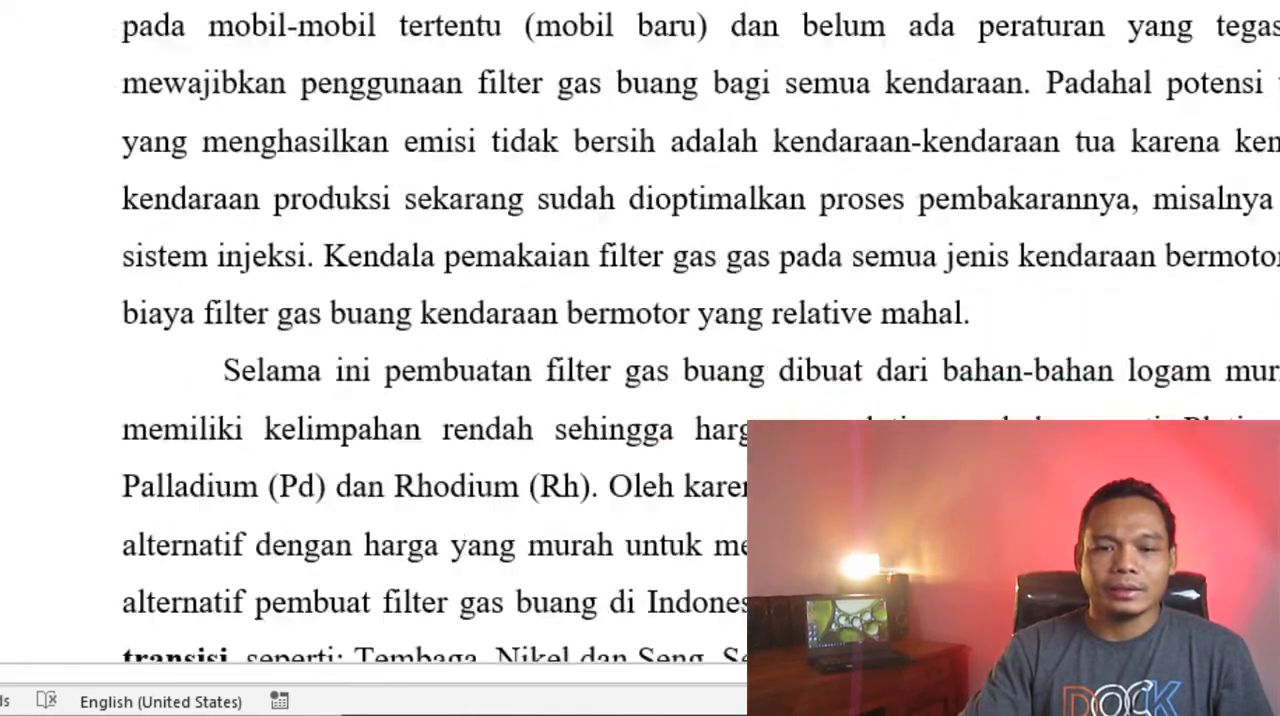
pyautogui.scroll(5, 1065, 265)
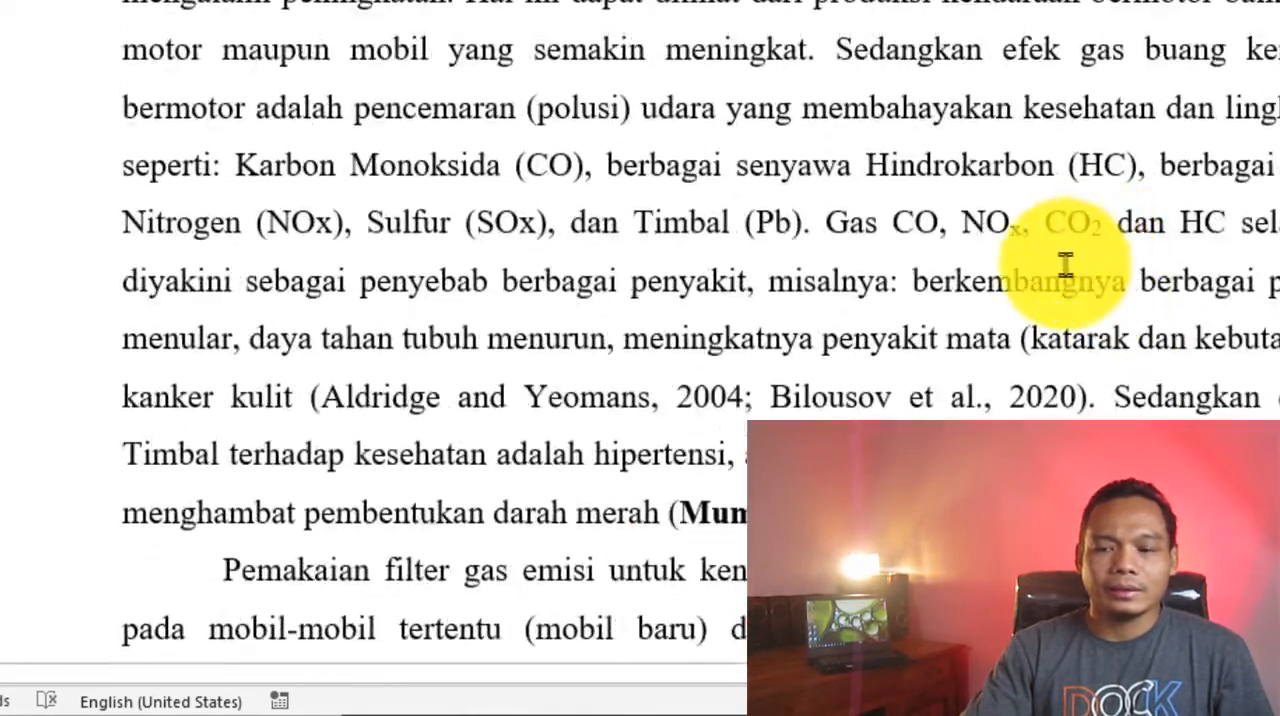
pyautogui.click(395, 400)
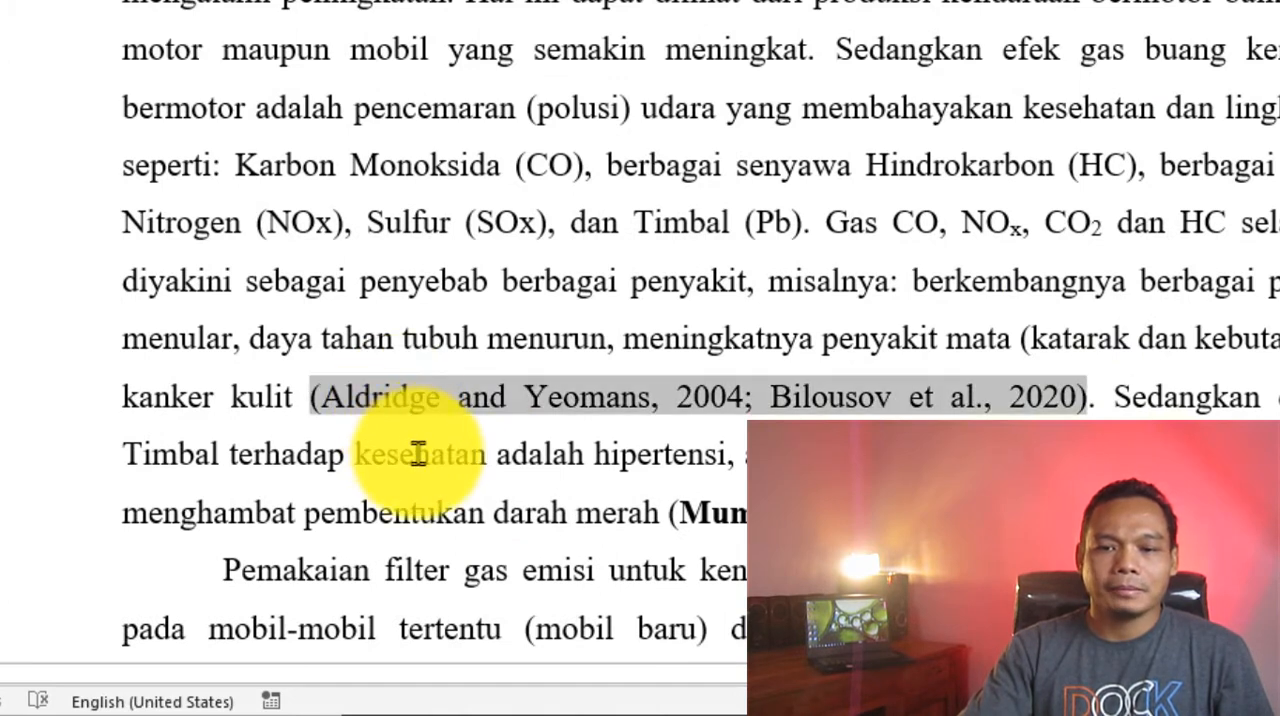